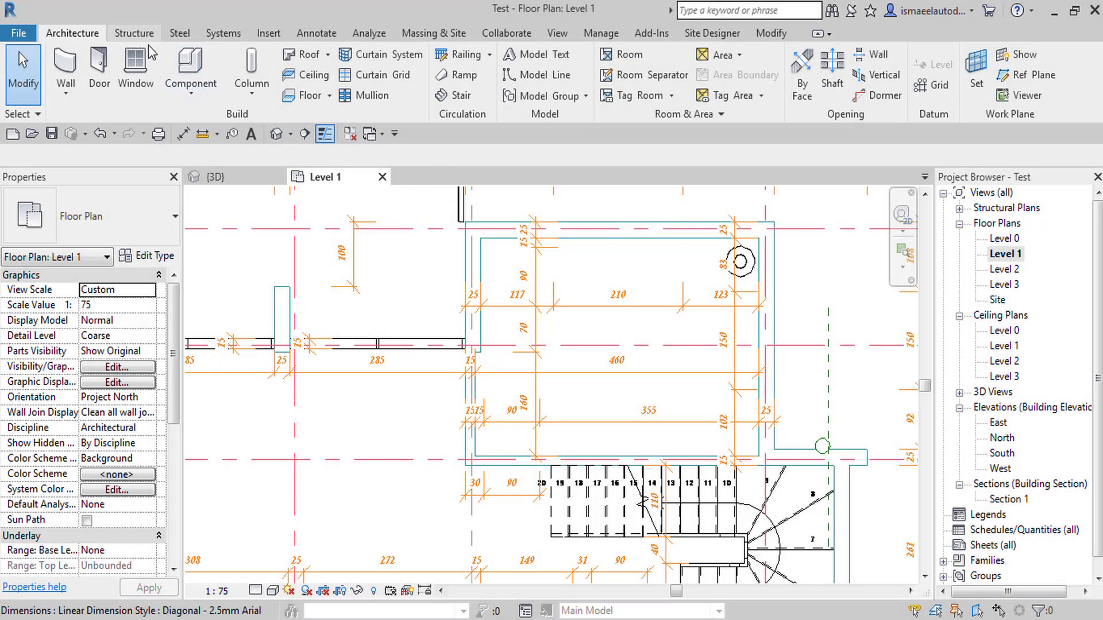
Choose Floor: Architectural to start a Generic 150mm floor boundary sketch on Level 1.
left_click(329, 96)
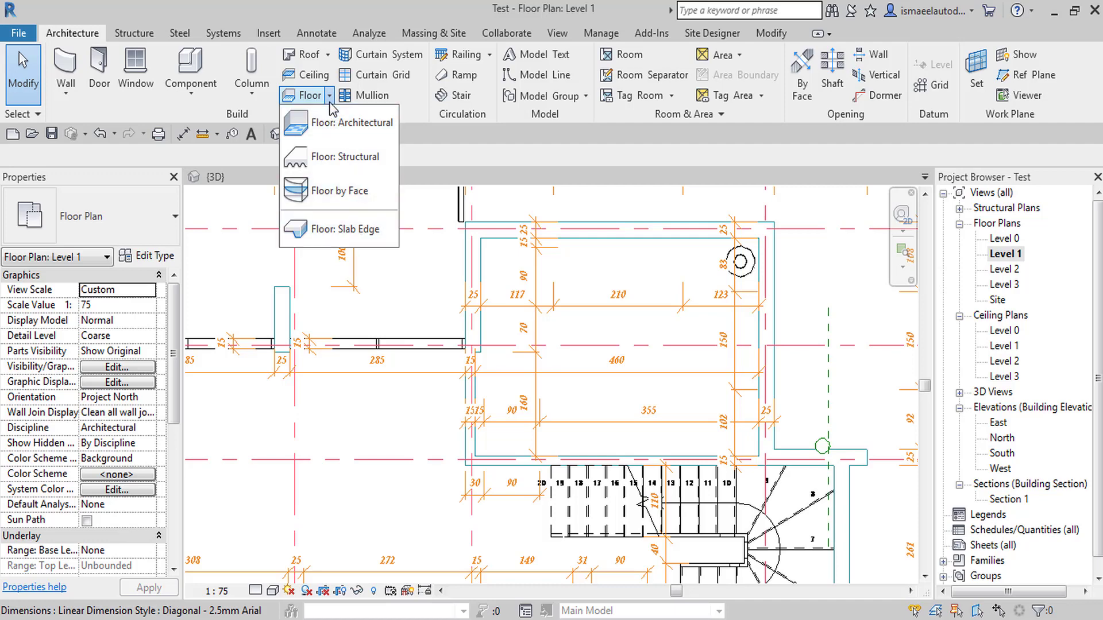
left_click(293, 98)
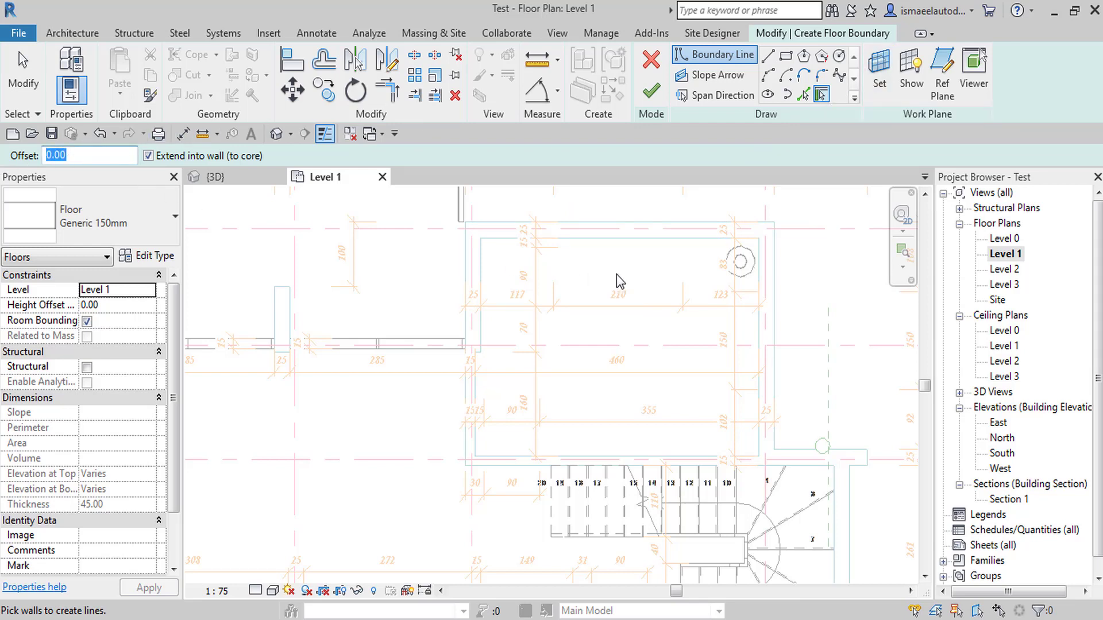
left_click(568, 237)
scroll(631, 241, "up", 2)
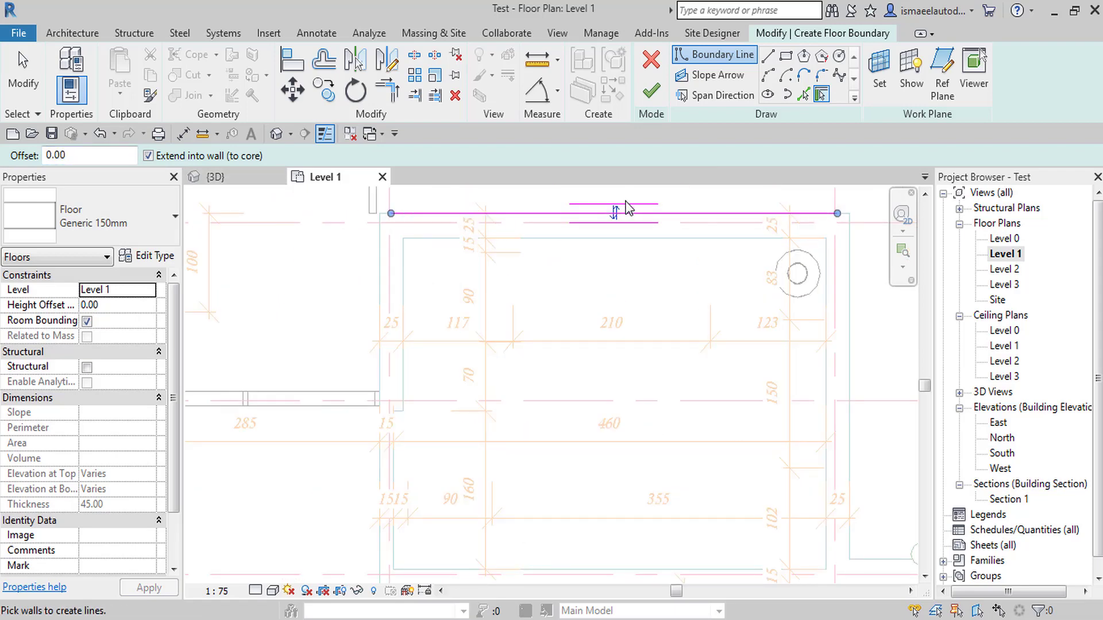
left_click(614, 217)
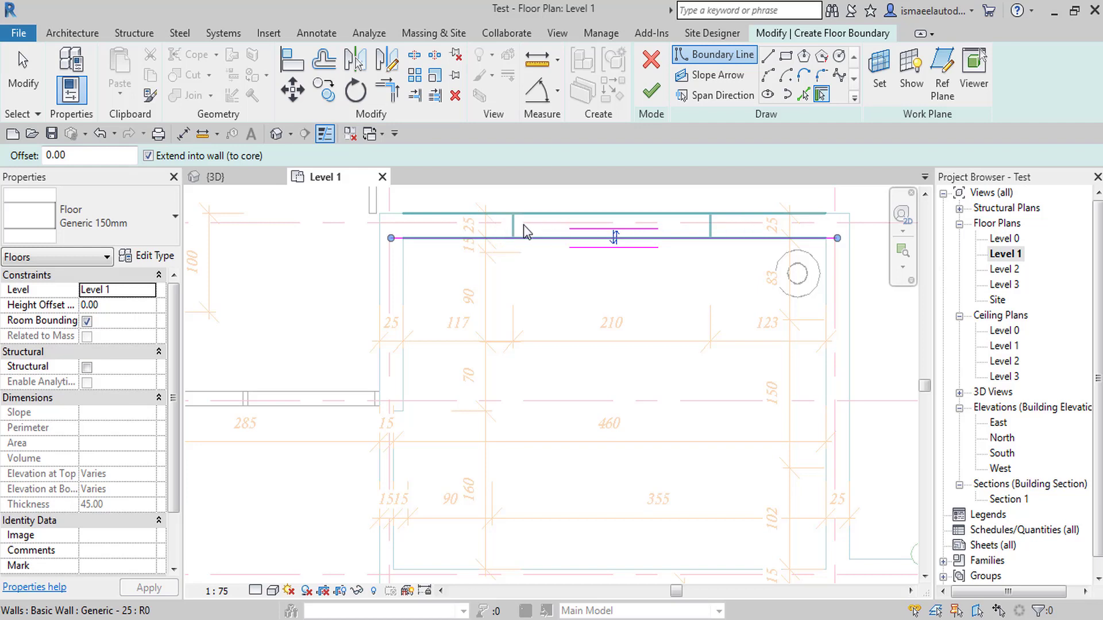
left_click(597, 235)
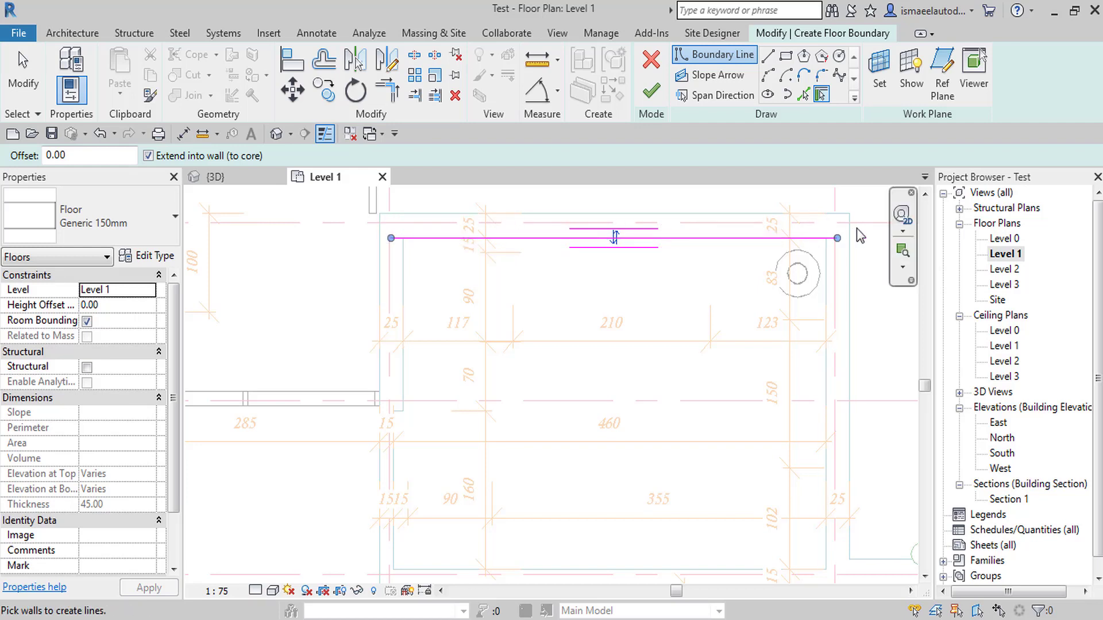
left_click(616, 239)
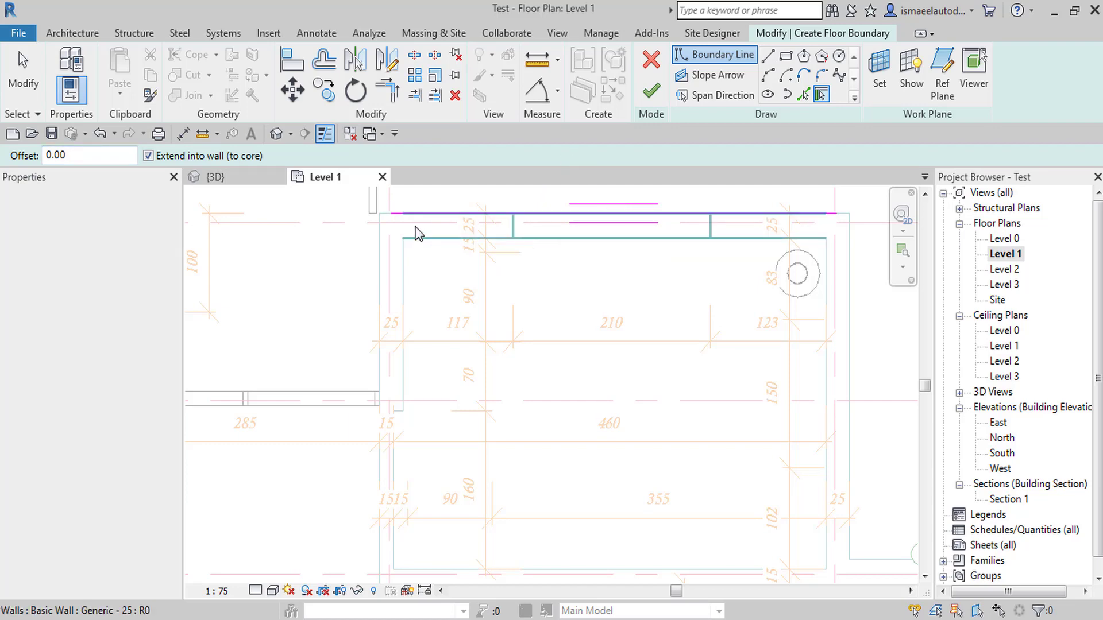
key("Escape")
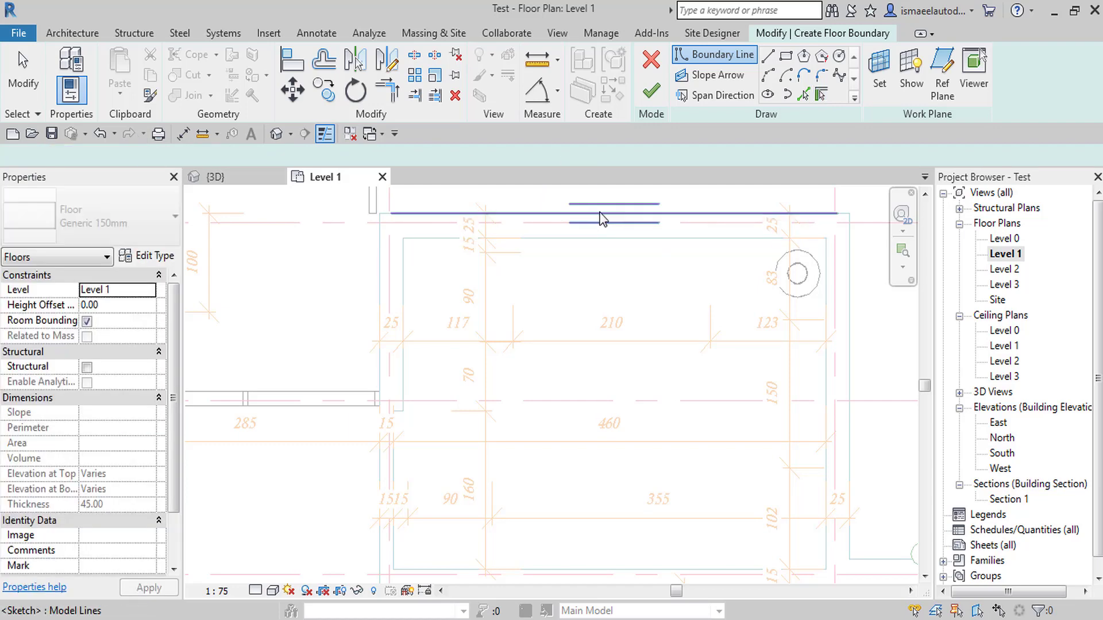
left_click(599, 214)
key("Delete")
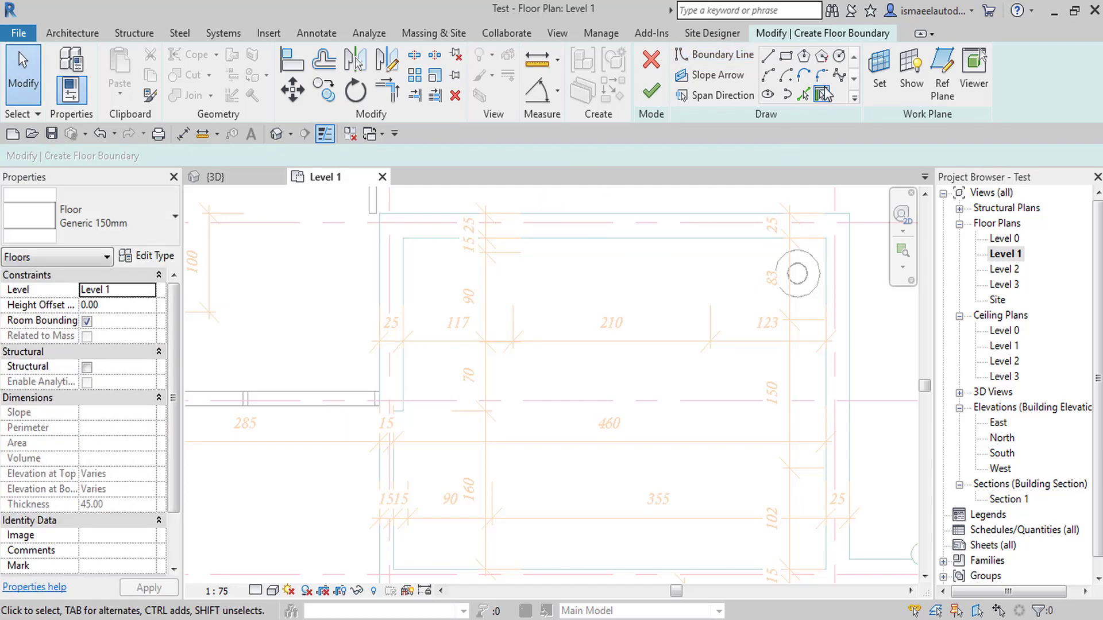
Pick the top wall, flipped to its outer face, then the right and left walls as boundary lines.
left_click(823, 94)
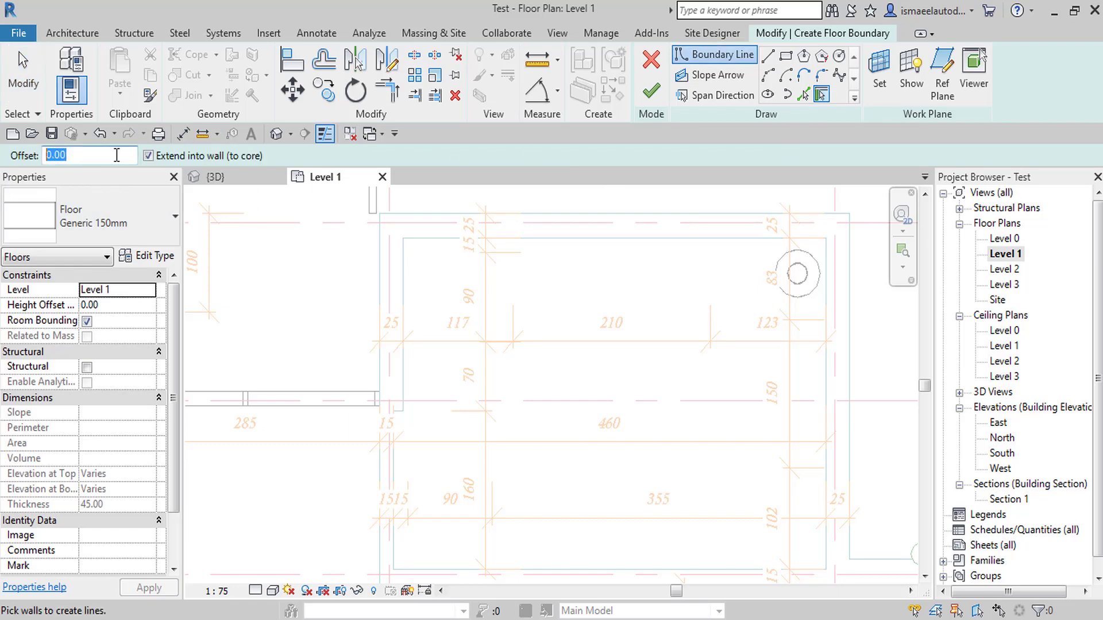
type("20")
middle_click_drag(661, 295, 633, 234)
scroll(580, 250, "down", 2)
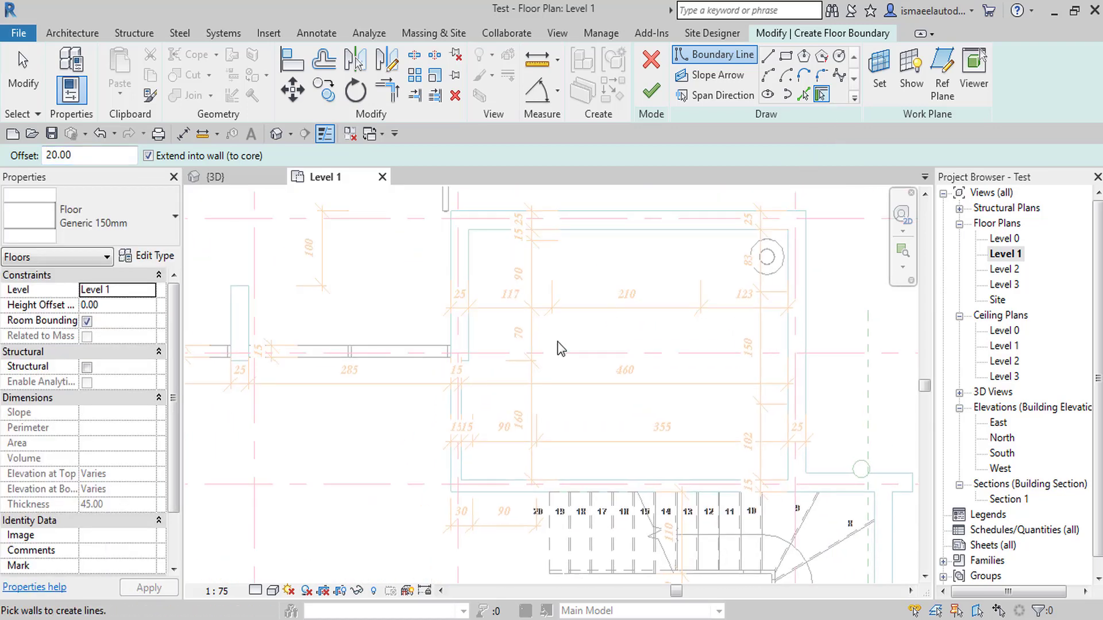
middle_click_drag(617, 320, 627, 347)
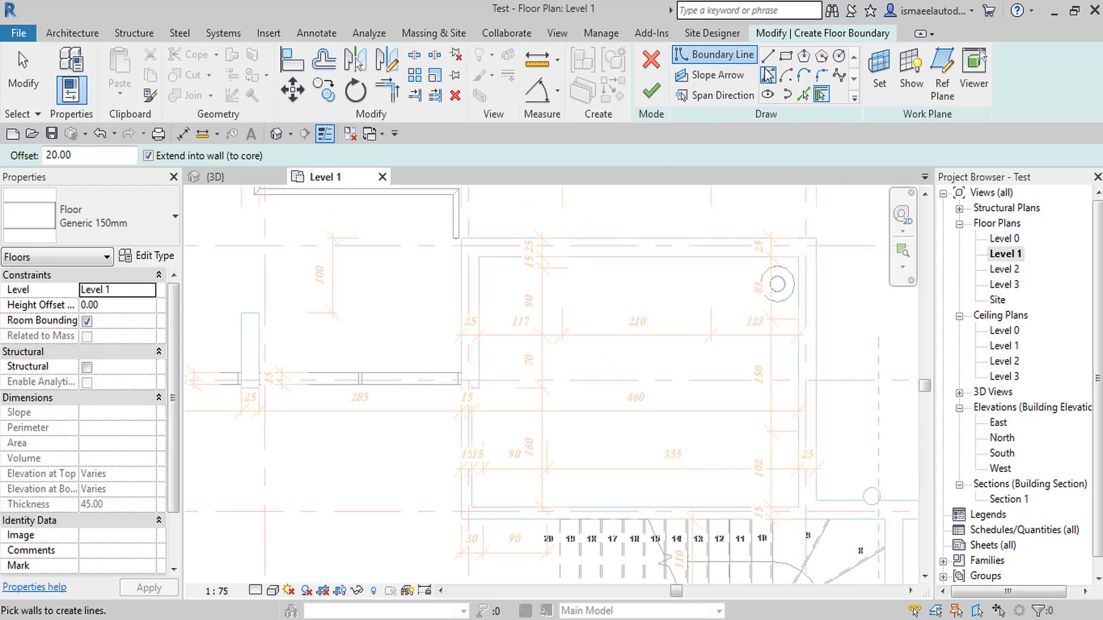
left_click(822, 96)
type("0")
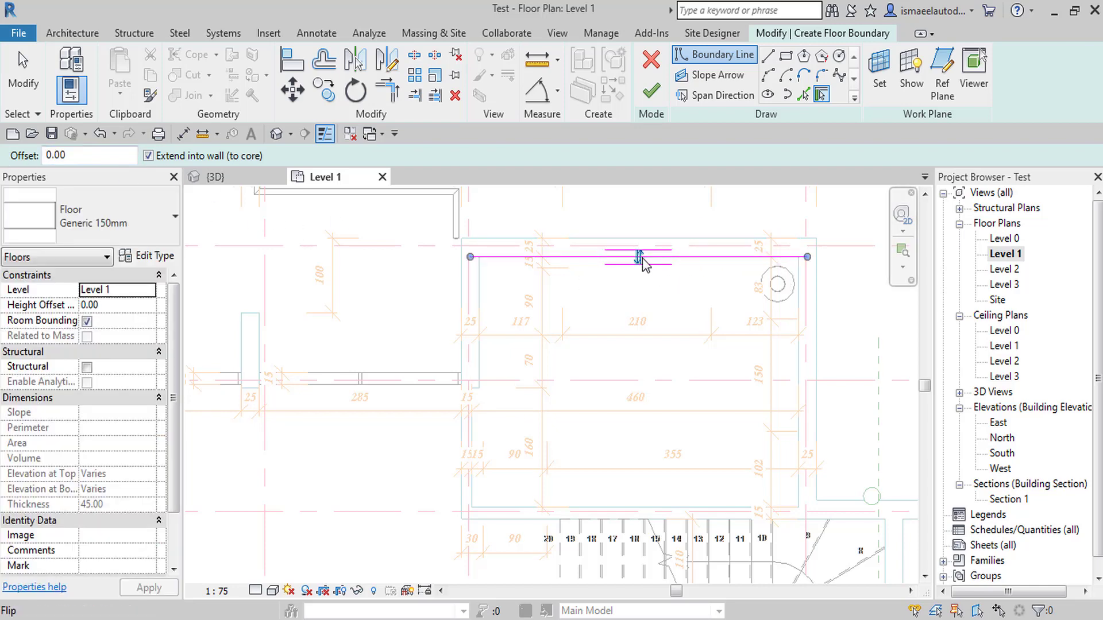
left_click(640, 257)
left_click(807, 322)
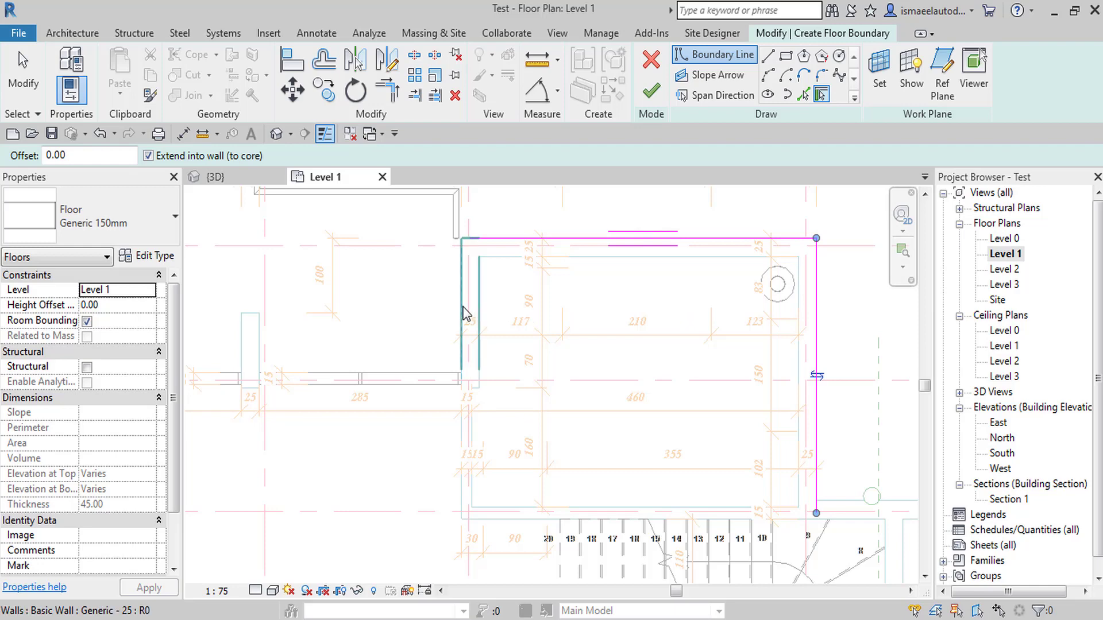
left_click(462, 276)
mouse_move(558, 517)
middle_mouse_down()
mouse_move(577, 389)
mouse_move(535, 383)
middle_mouse_up()
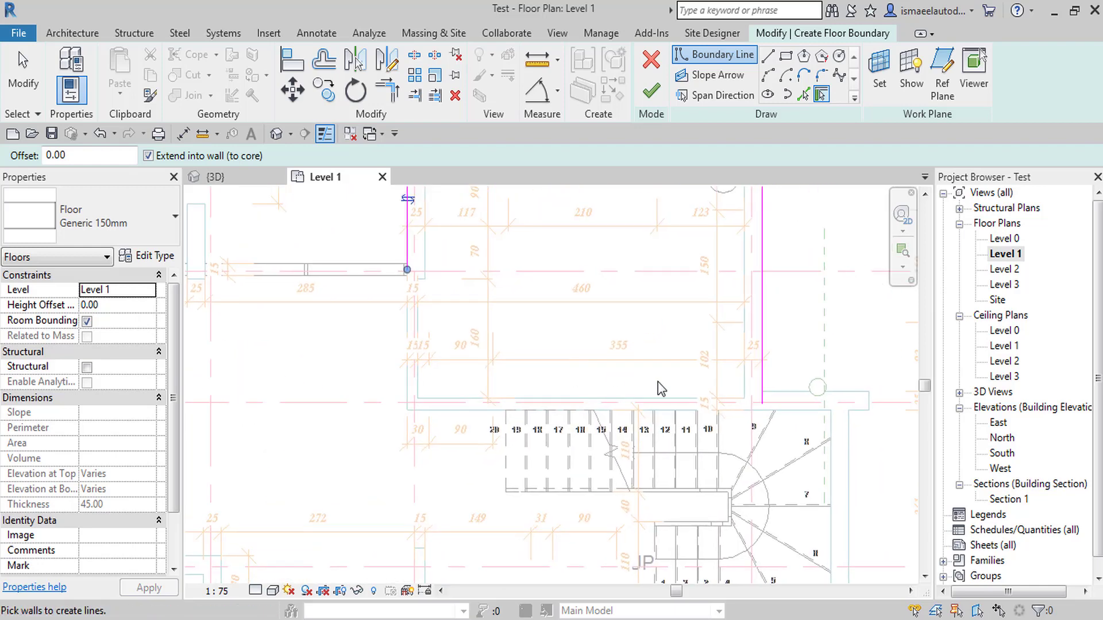
Draw a straight boundary line along the room's bottom, ending beside the stairs.
left_click(768, 58)
left_click(459, 412)
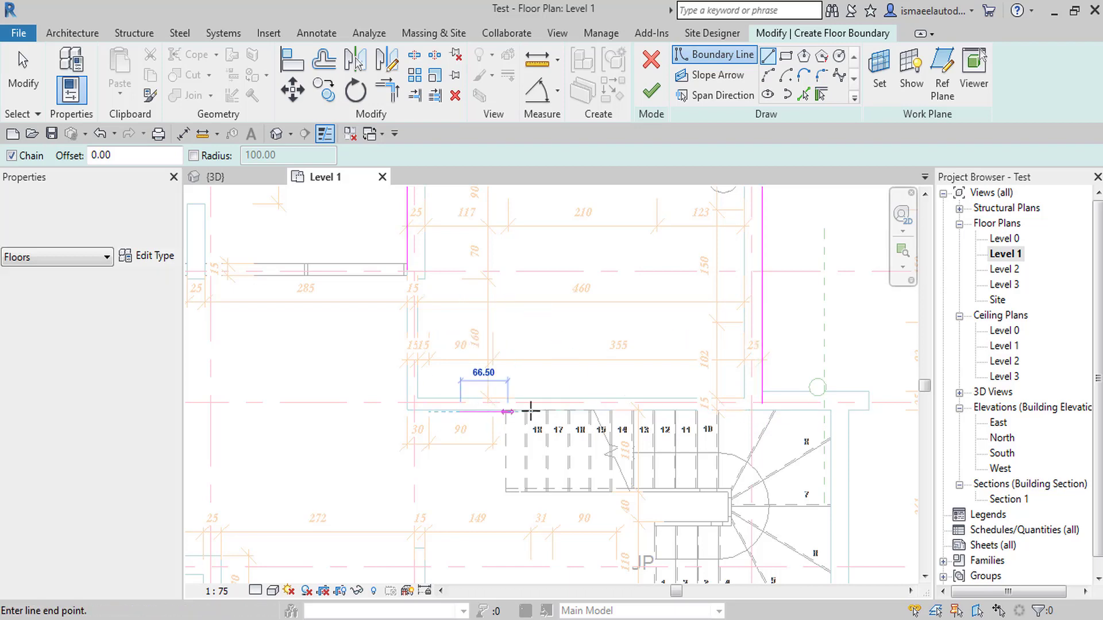
left_click(606, 412)
key("Escape")
key("Escape")
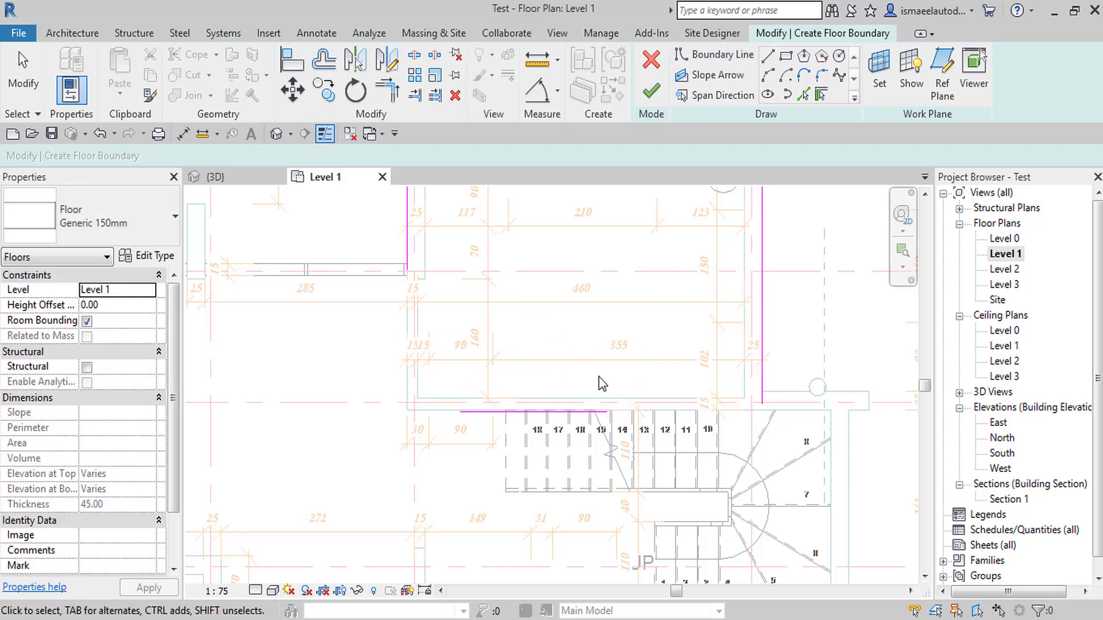
Trim the bottom line into corners with the right and left lines, then finish the 18.875 m² floor.
key("t")
key("r")
left_click(586, 411)
left_click(762, 345)
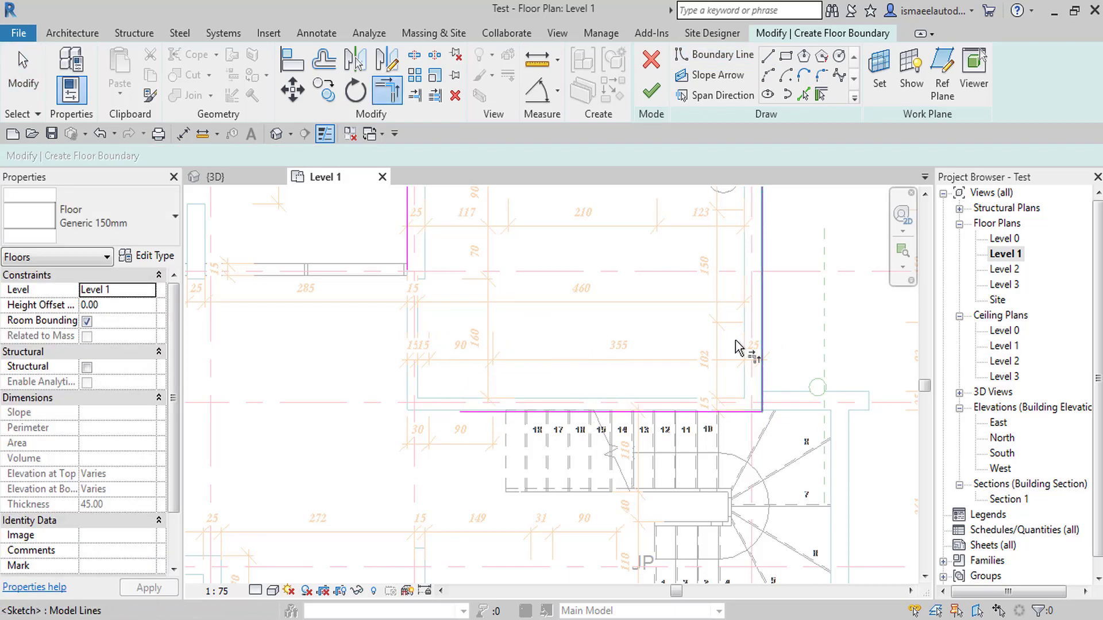
left_click(554, 411)
left_click(407, 247)
scroll(509, 266, "down", 3)
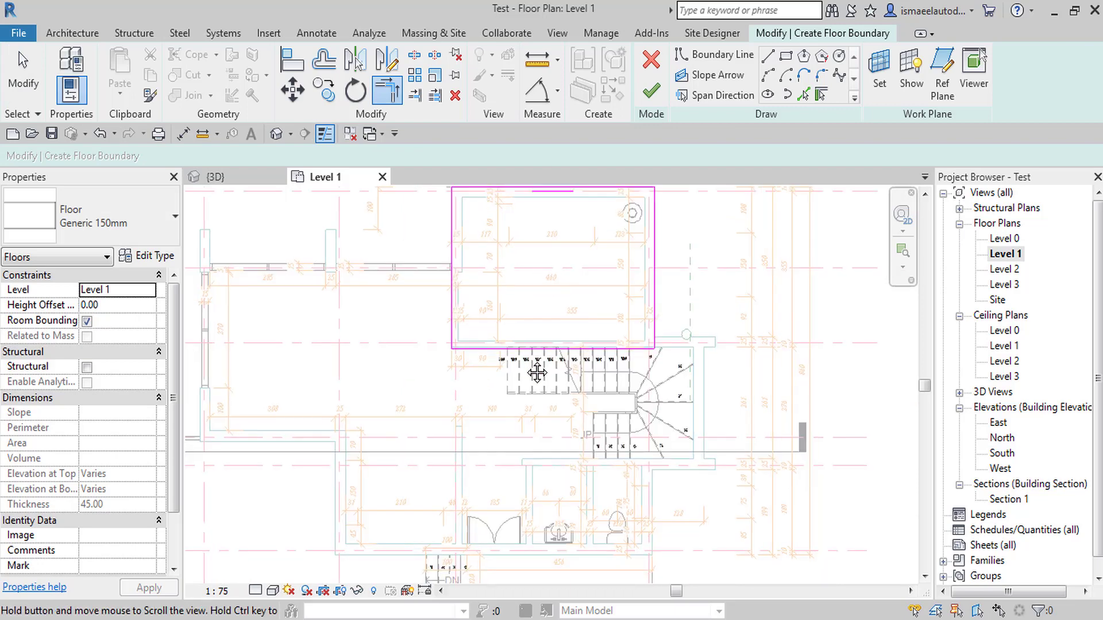
middle_click_drag(537, 373, 526, 468)
key("Escape")
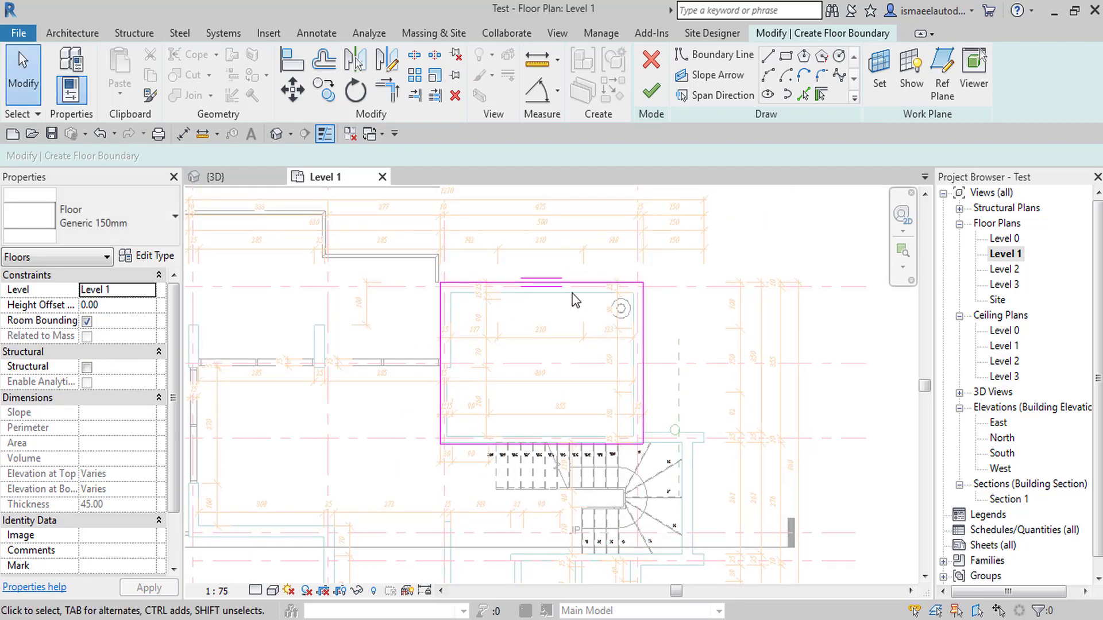
key("Tab")
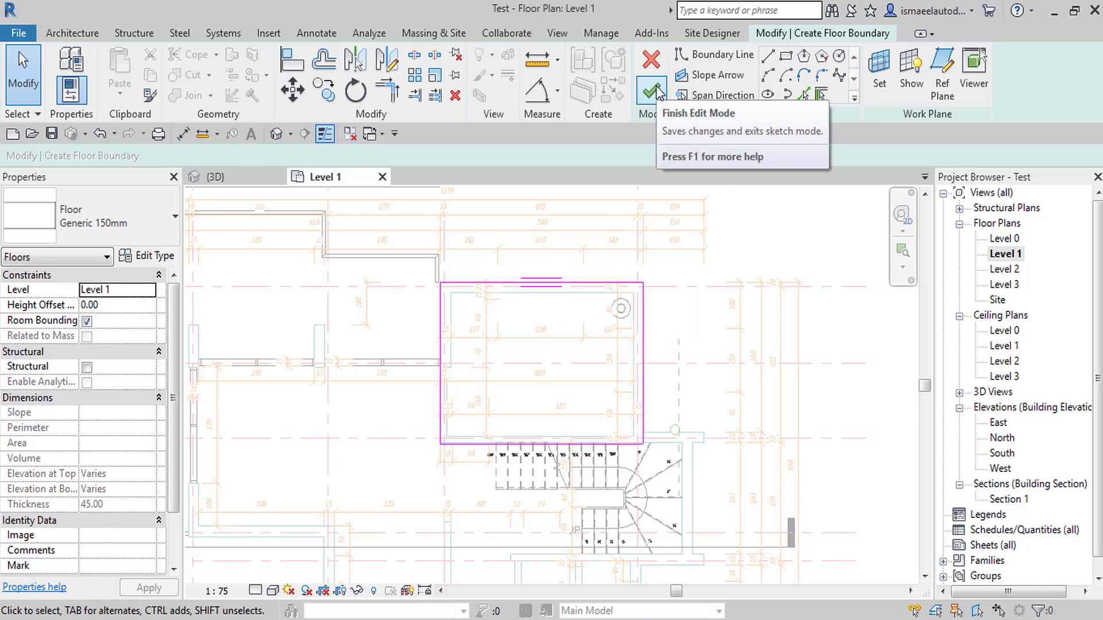
left_click(654, 90)
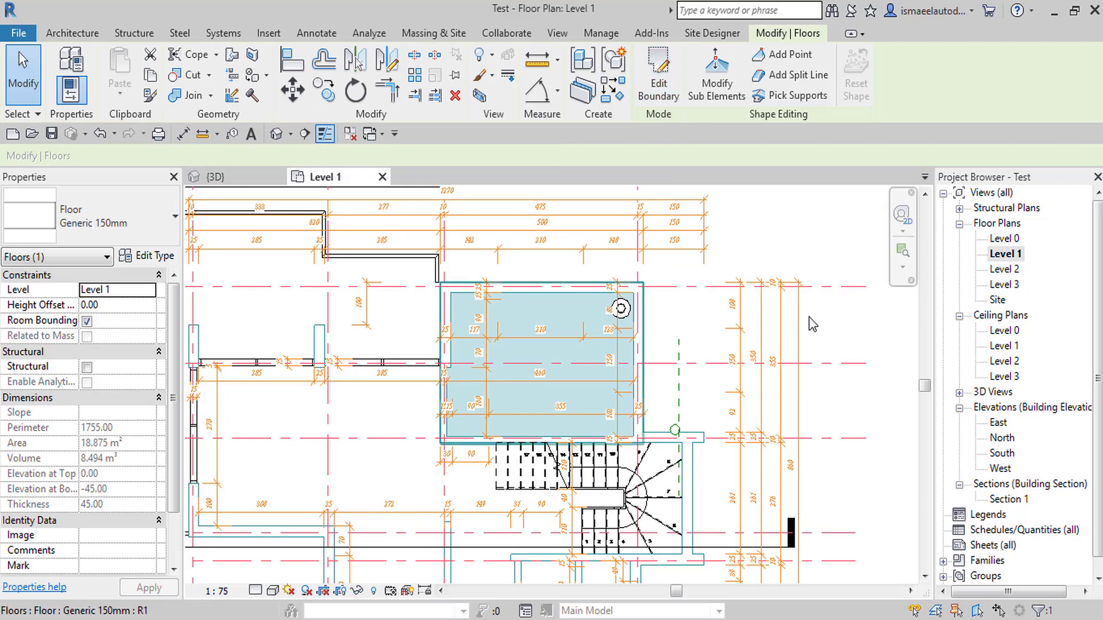
Place Section 2 running from below the stairs up through the room on the Level 1 plan.
left_click(746, 212)
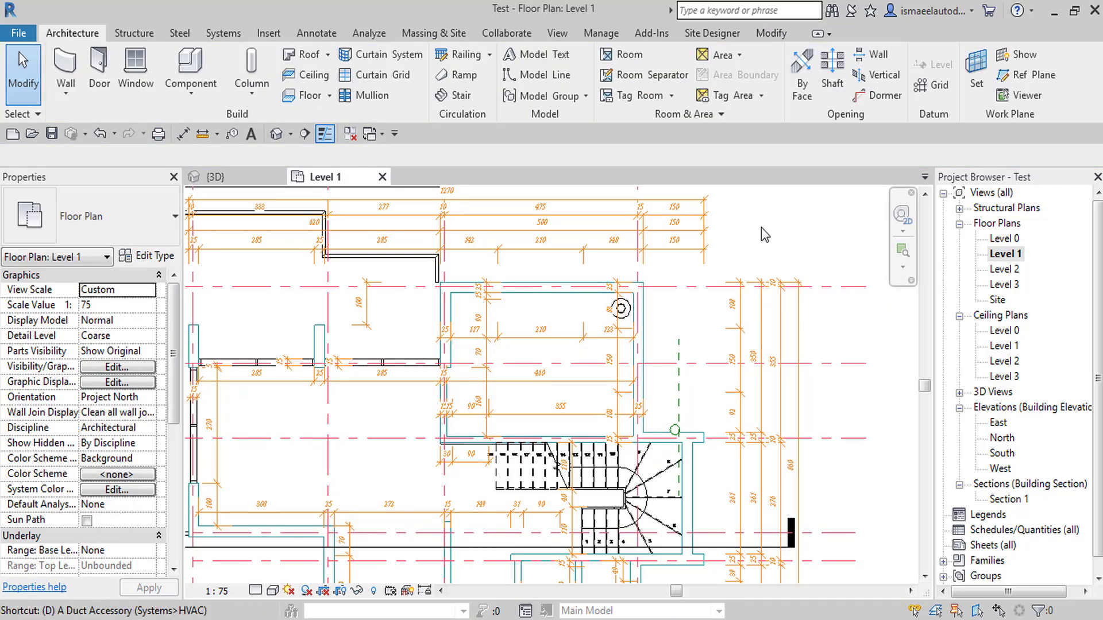
key("s")
key("e")
left_click(613, 258)
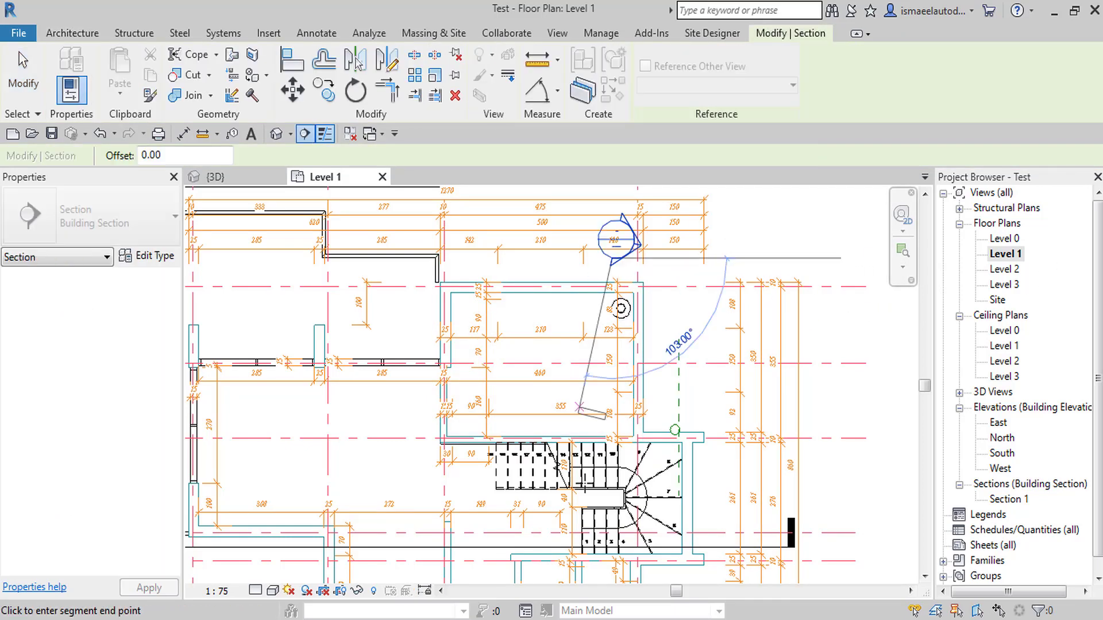
key("Escape")
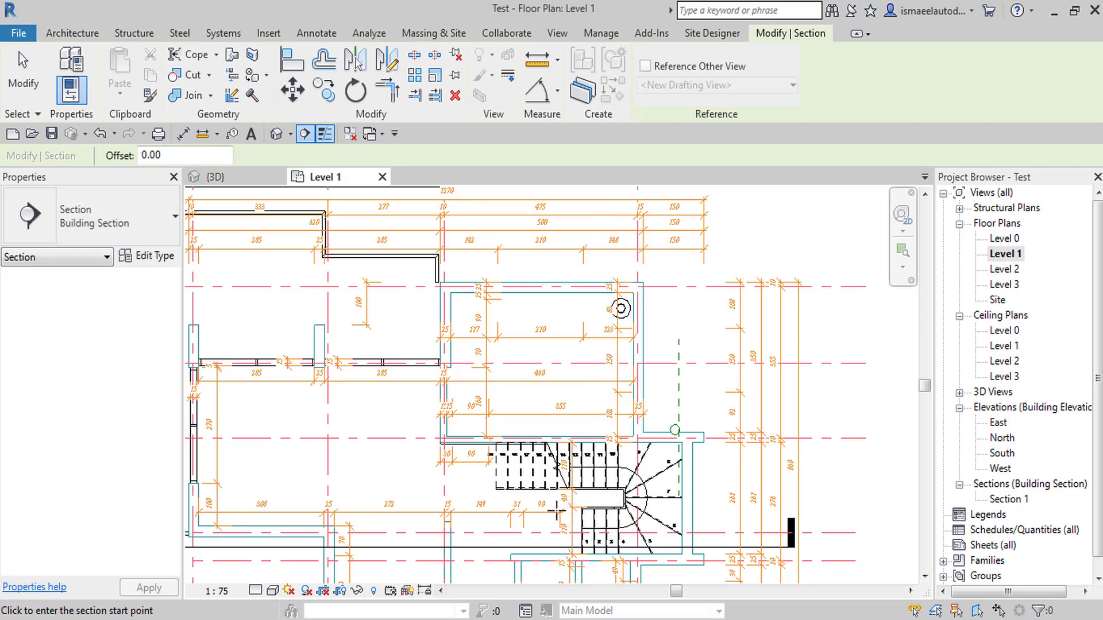
left_click(555, 509)
left_click(547, 214)
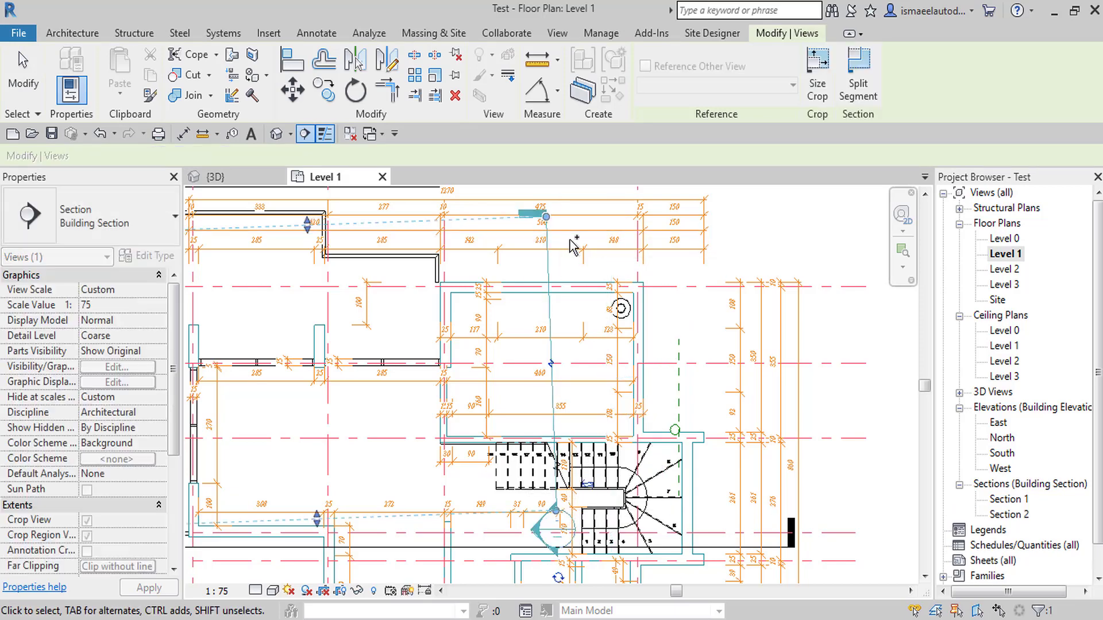
key("ctrl+z")
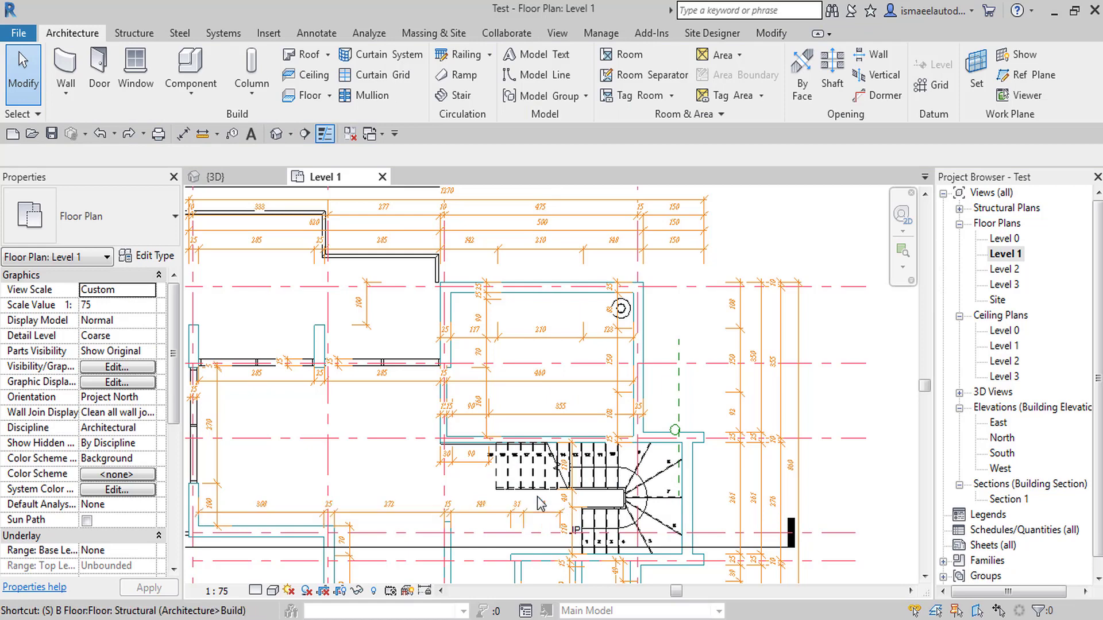
key("Return")
left_click(539, 506)
left_click(543, 241)
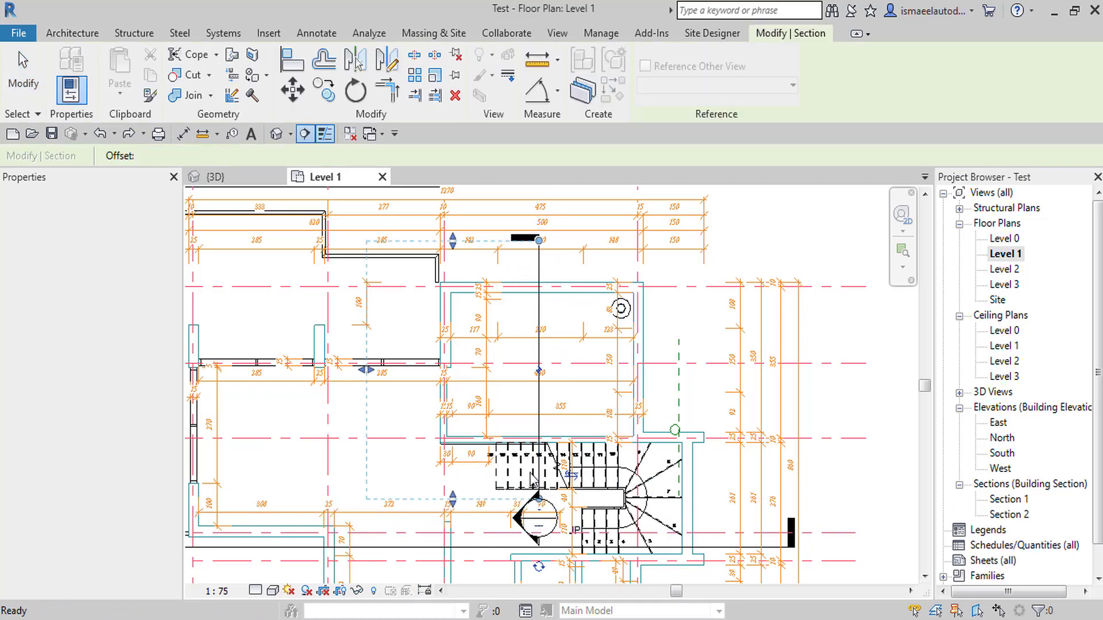
key("Escape")
key("Escape")
Open Section 2 and select the 150mm Level 1 slab to check it, then open the Level 2 plan.
double_click(544, 438)
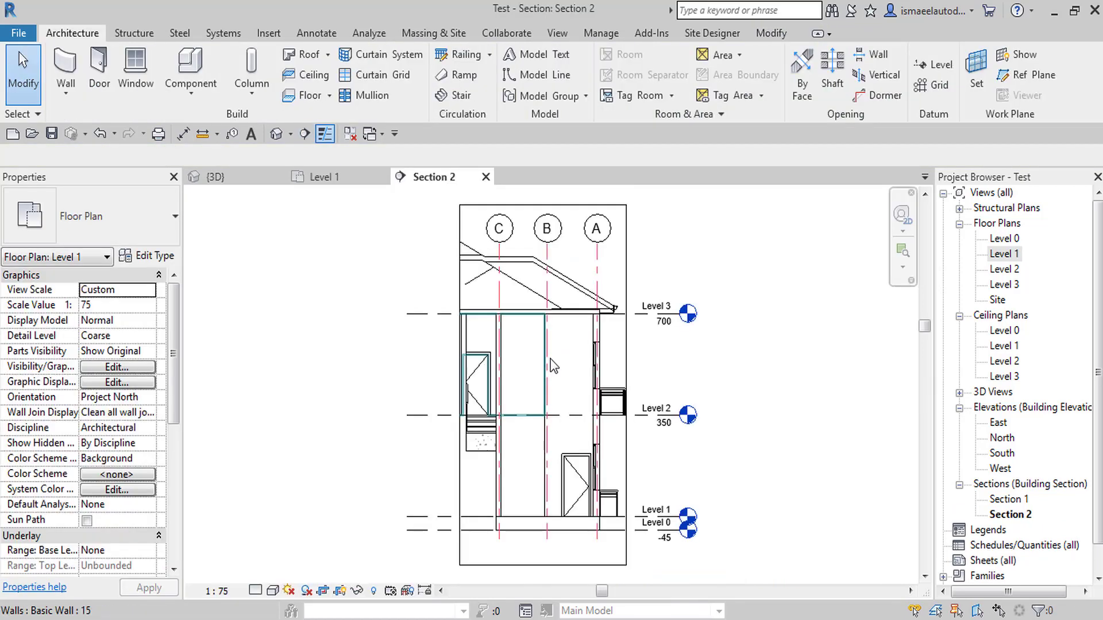
scroll(608, 451, "up", 3)
scroll(620, 467, "up", 2)
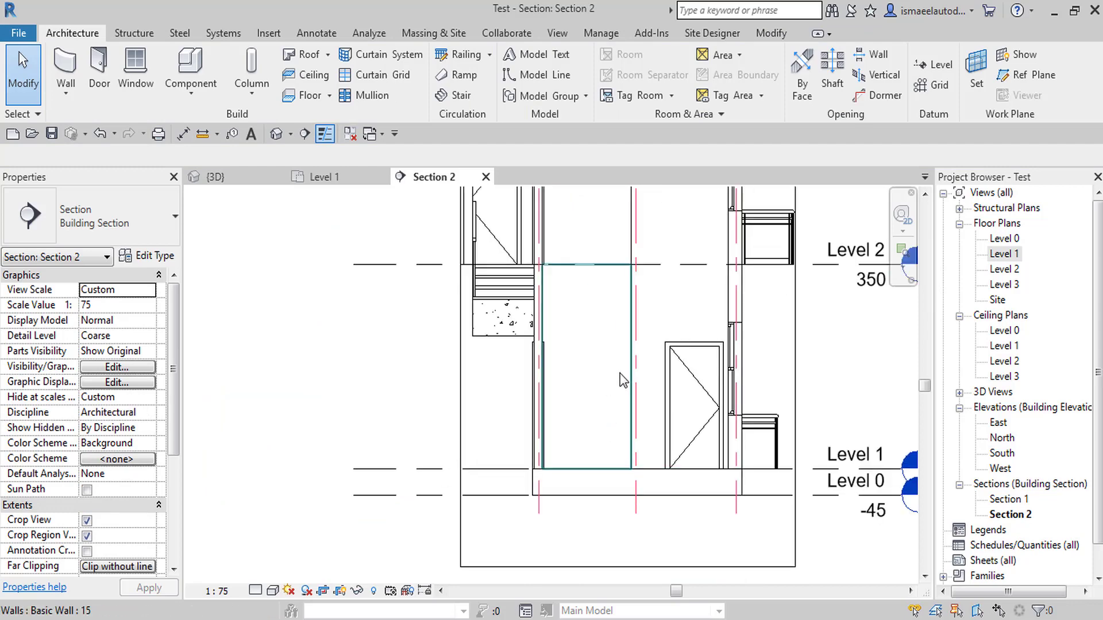
scroll(583, 423, "down", 2)
scroll(592, 451, "up", 2)
left_click(632, 466)
scroll(632, 467, "up", 1)
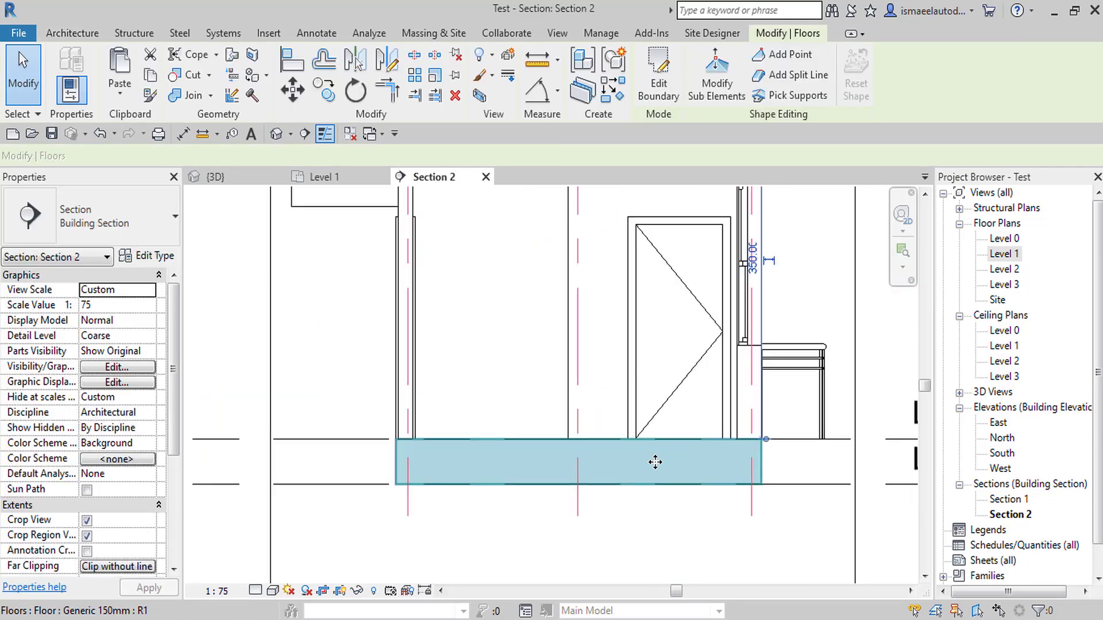
key("Escape")
middle_click_drag(637, 392, 653, 454)
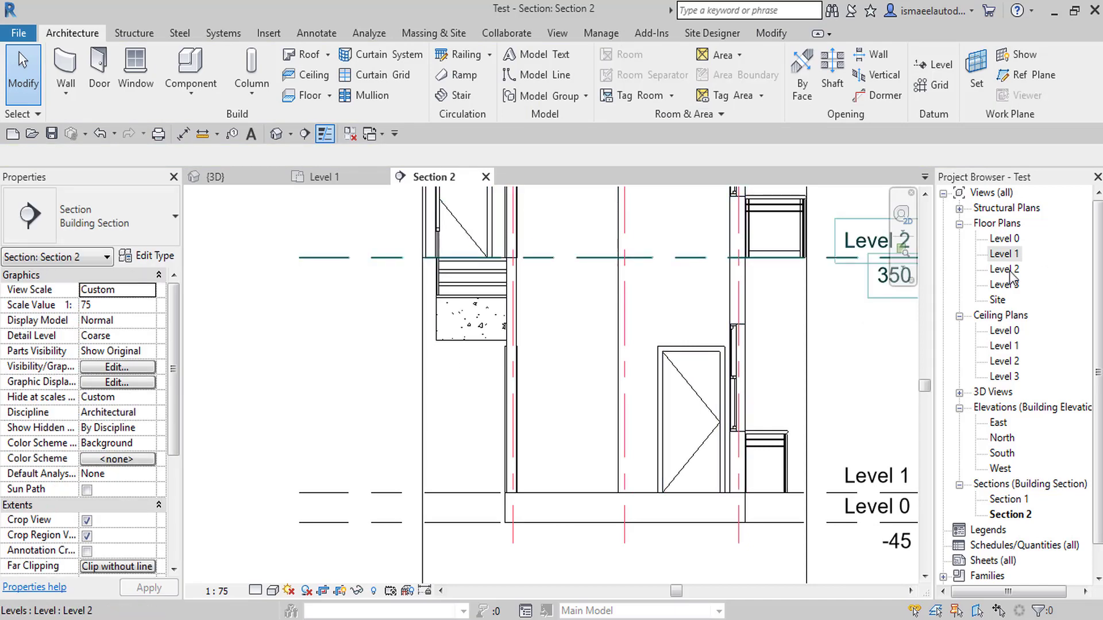
double_click(1005, 268)
scroll(569, 323, "up", 3)
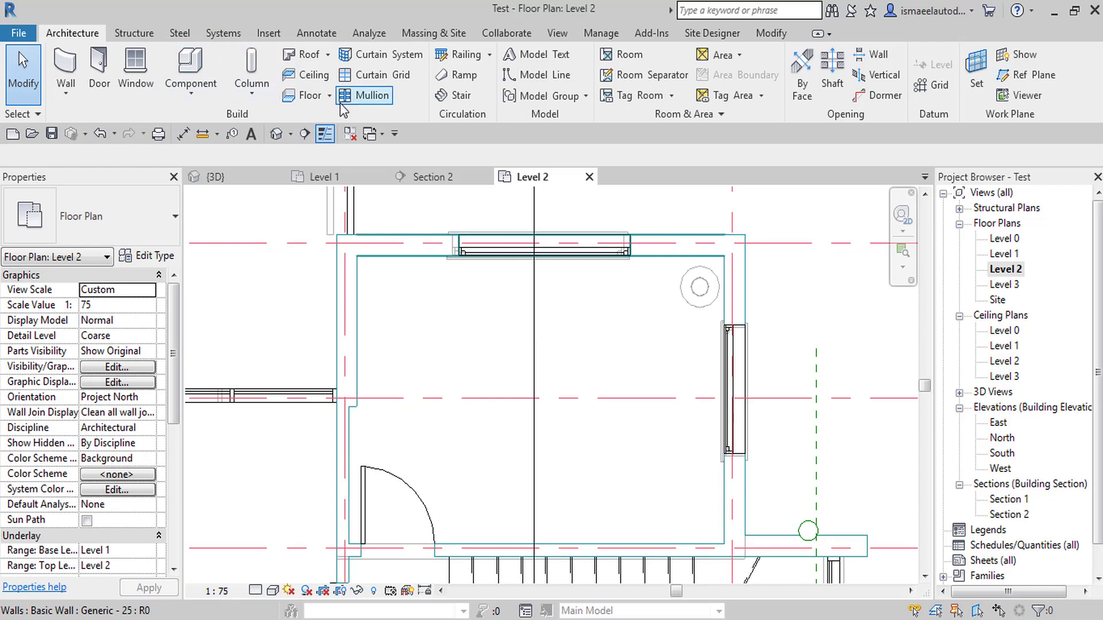
Sketch a rectangle from the room's top-left to lower-right corner and finish the floor without attaching walls.
left_click(305, 95)
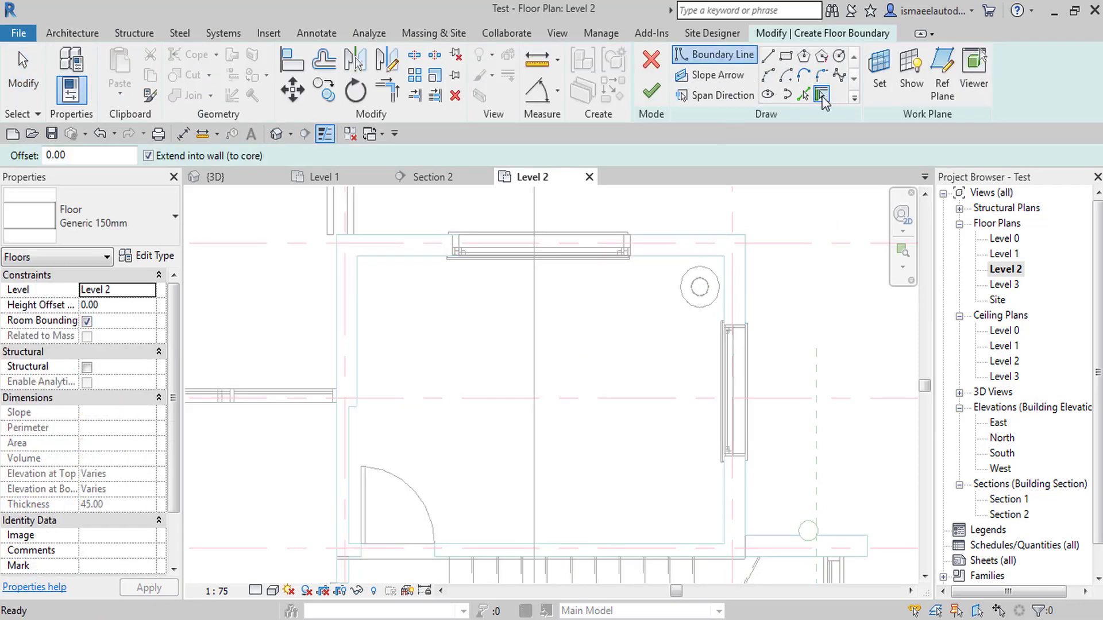
left_click(787, 57)
left_click(335, 236)
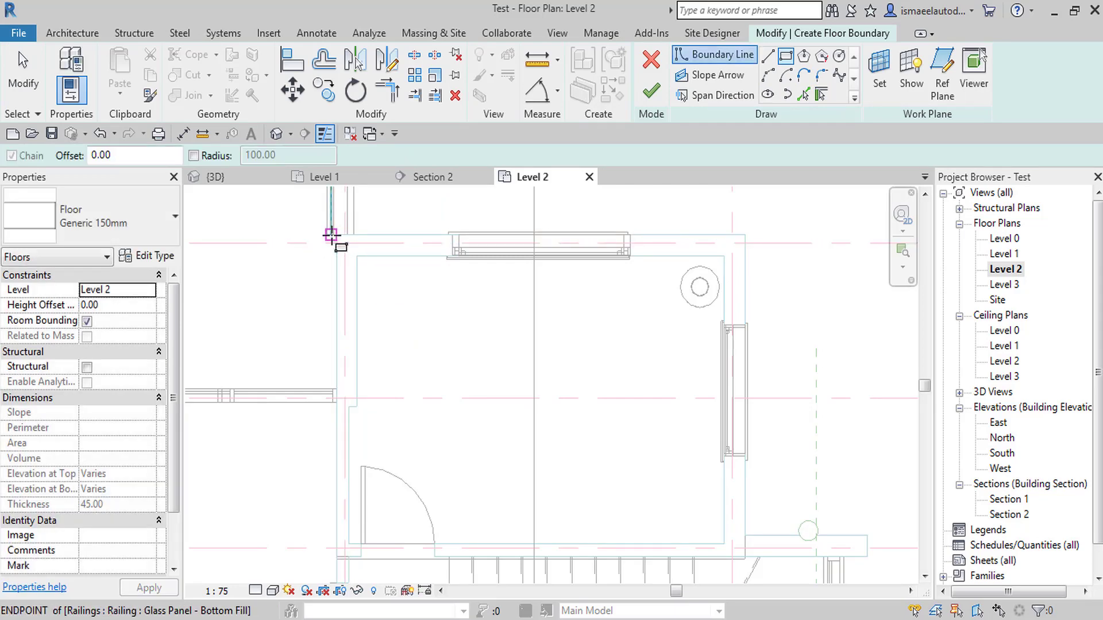
left_click(338, 235)
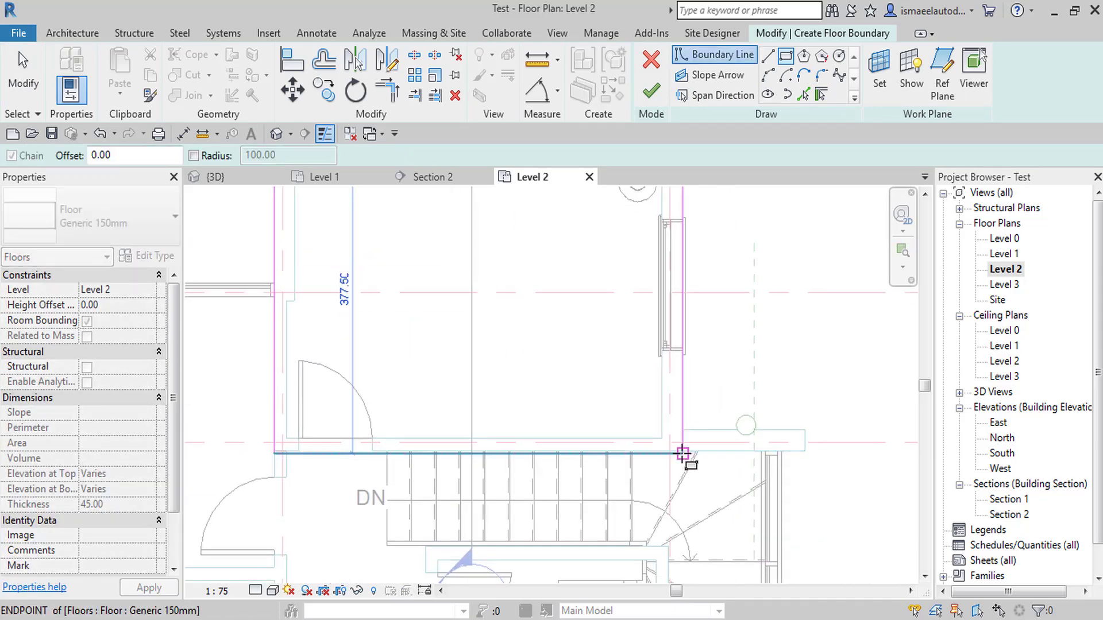
left_click(682, 453)
left_click(651, 91)
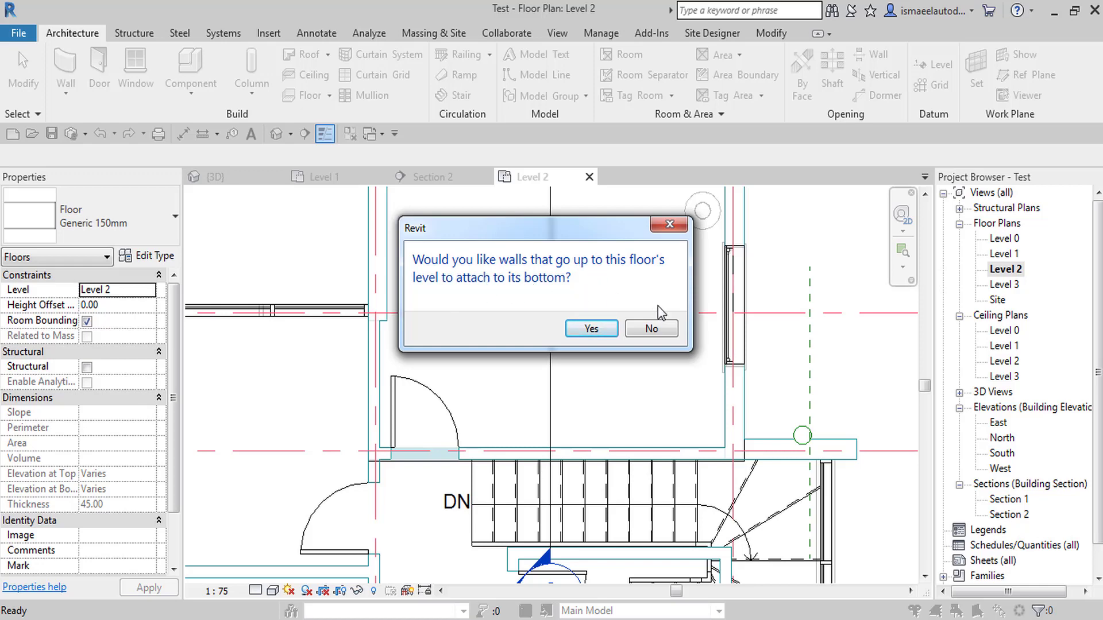
left_click(651, 329)
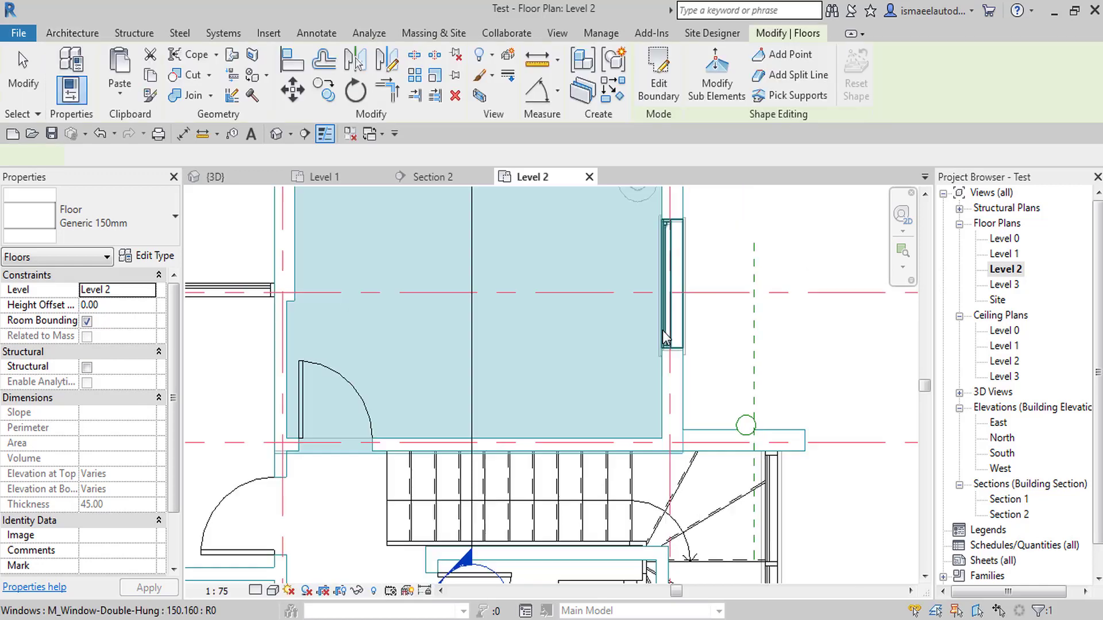
scroll(506, 273, "down", 2)
key("Escape")
From Section 2, reopen the Level 2 floor sketch in the Level 0 plan, finish it, and attach the walls below.
double_click(510, 513)
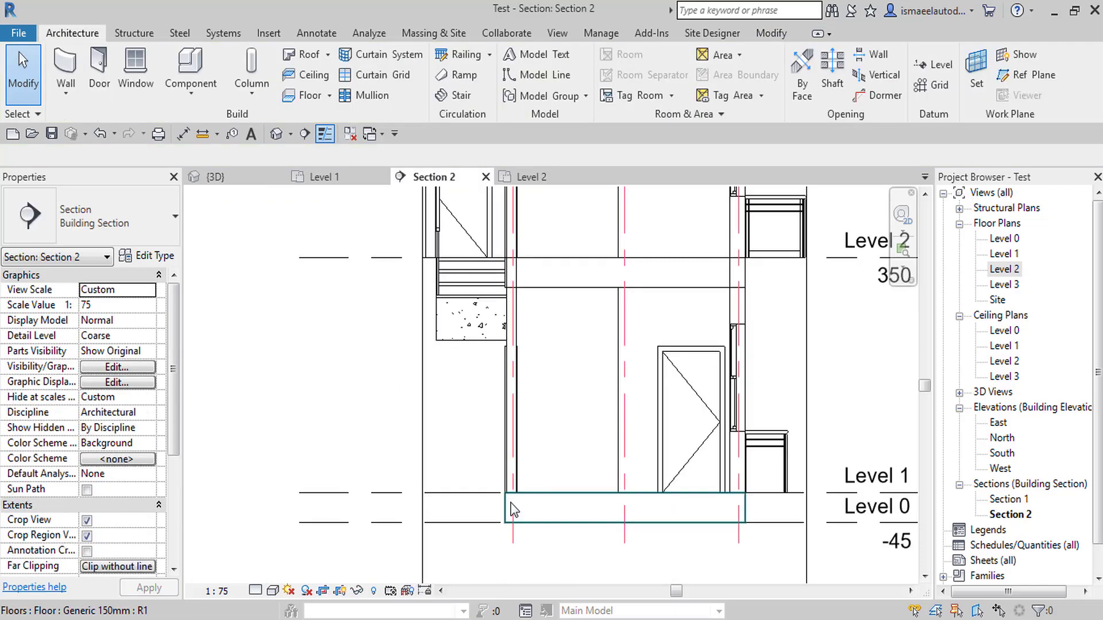
scroll(525, 351, "up", 3)
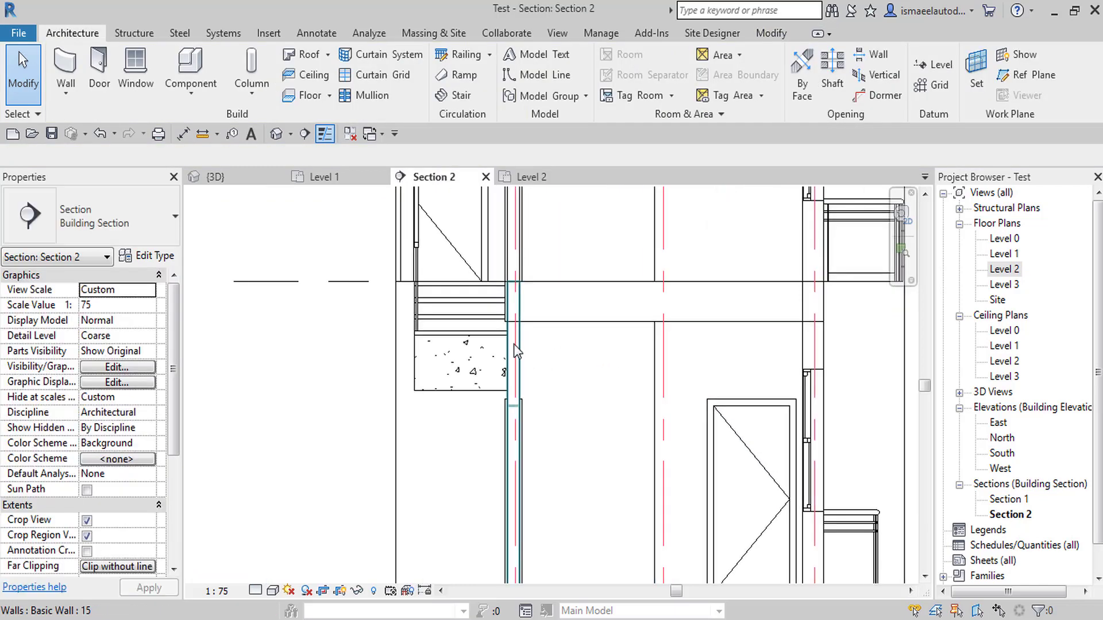
left_click(512, 313)
key("Escape")
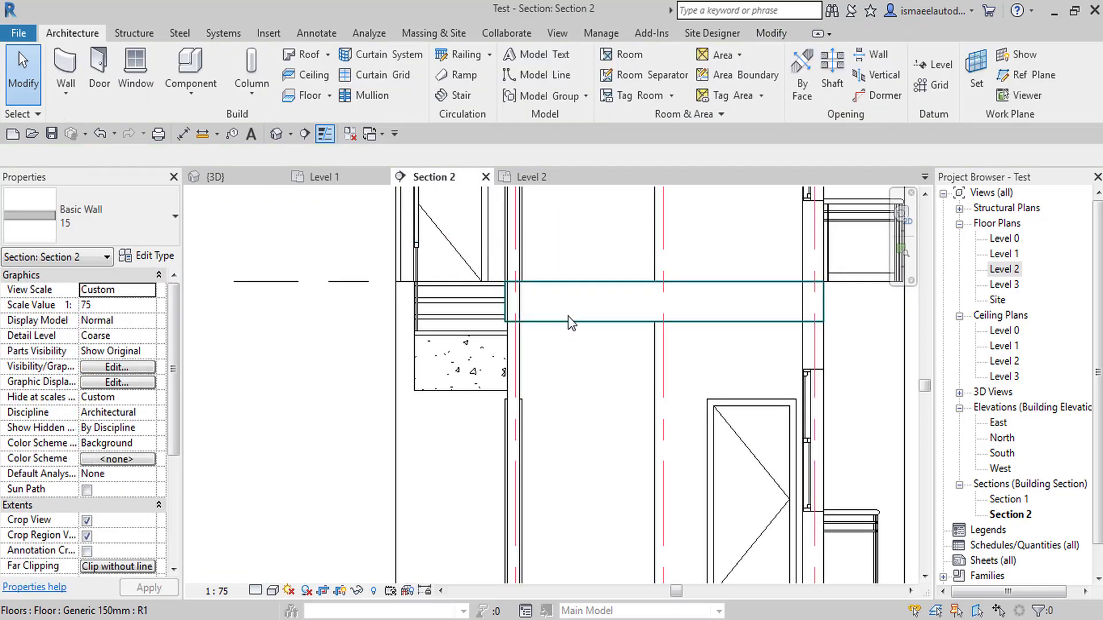
double_click(568, 312)
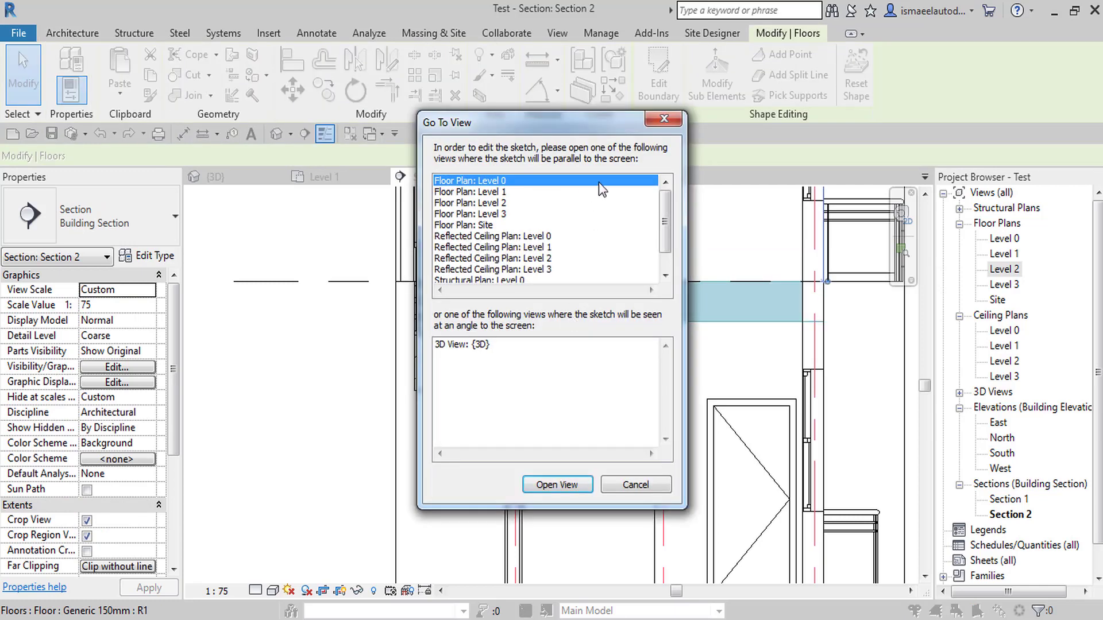
double_click(500, 180)
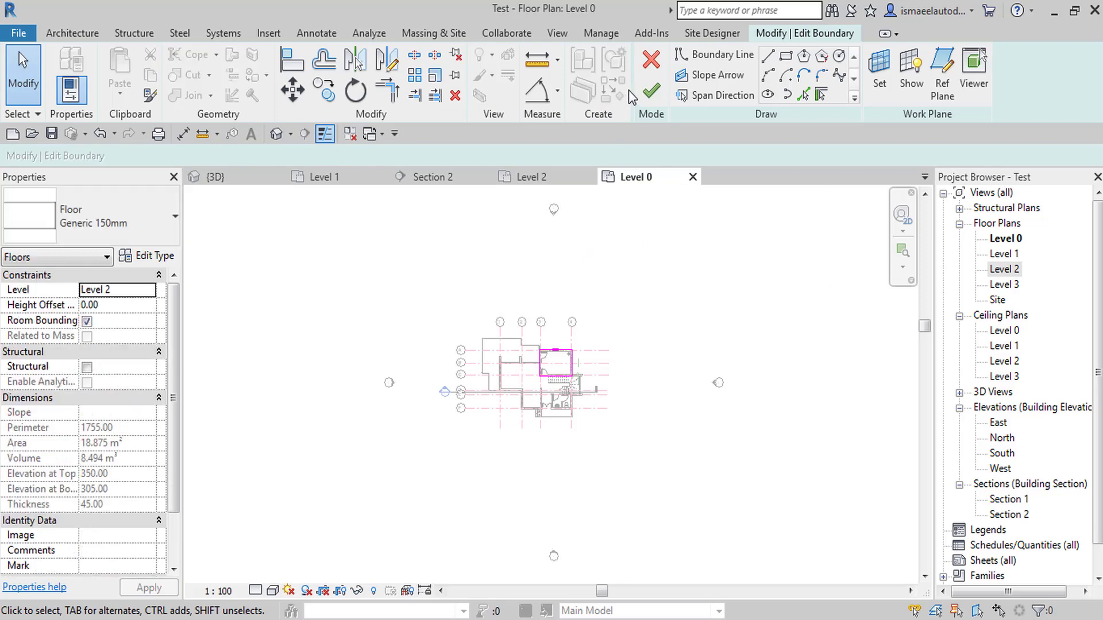
left_click(651, 91)
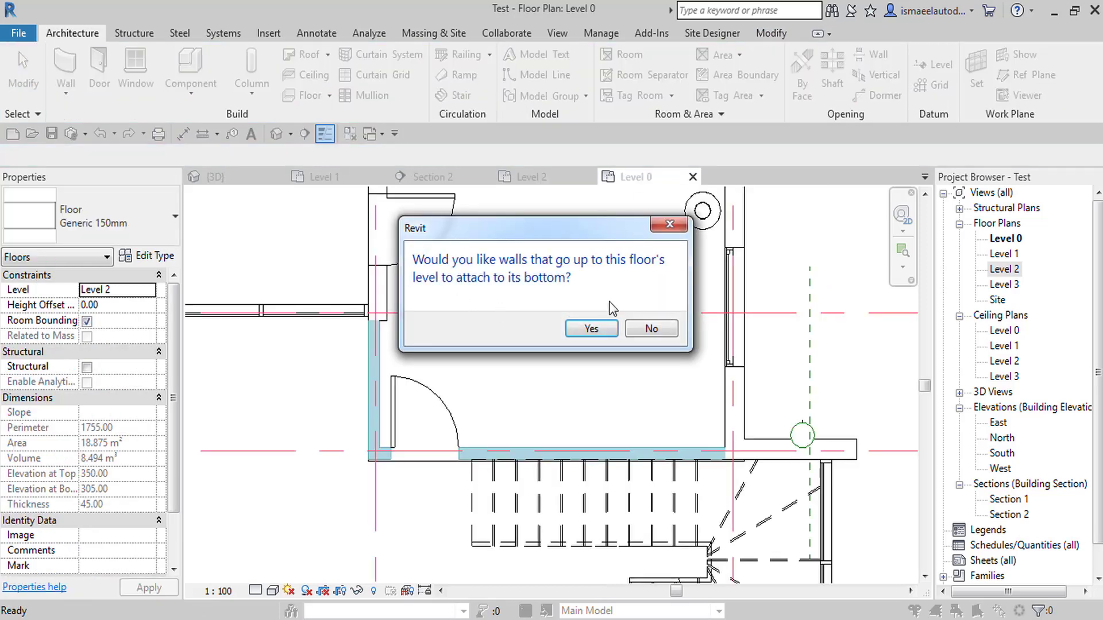
left_click(590, 328)
scroll(477, 398, "down", 10)
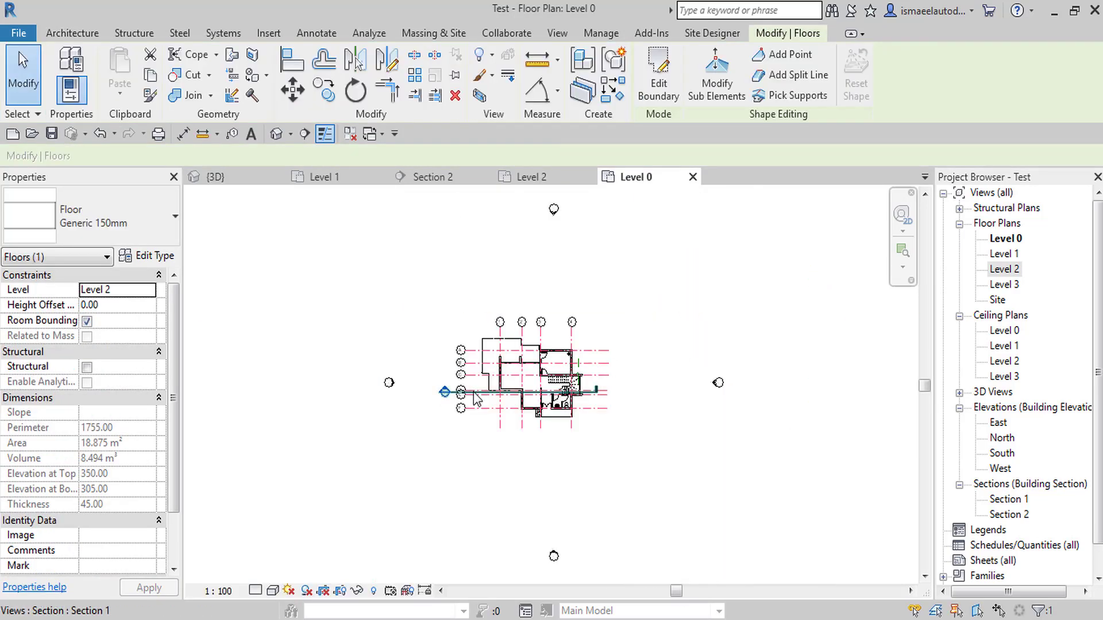
Return to Section 2 and select the wall under the Level 2 floor to check its attachment.
left_click(577, 195)
left_click(432, 177)
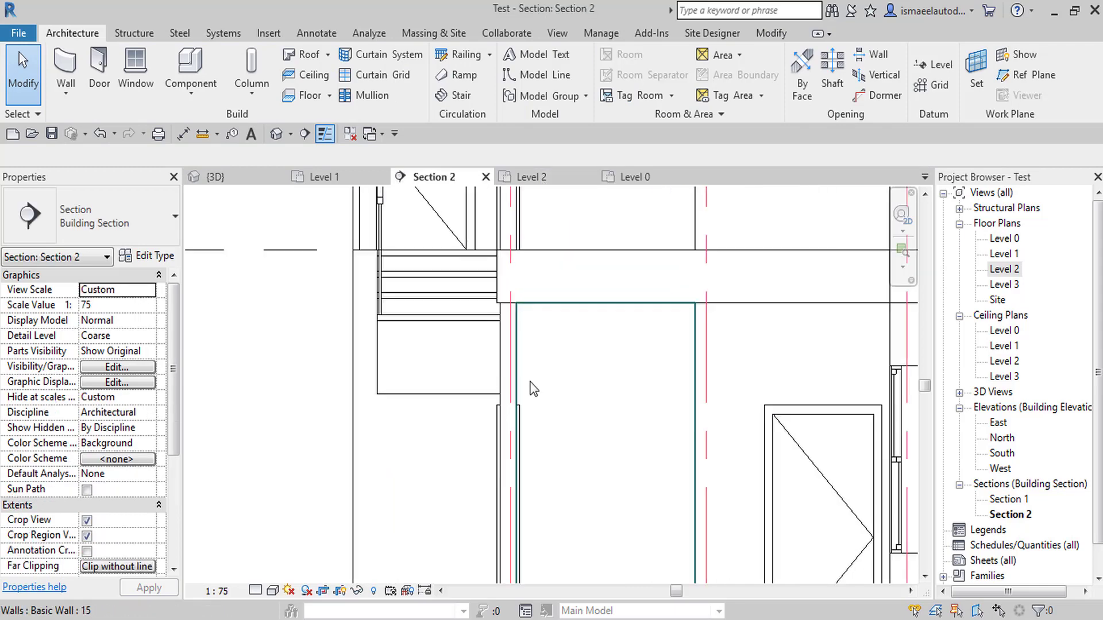
left_click(501, 311)
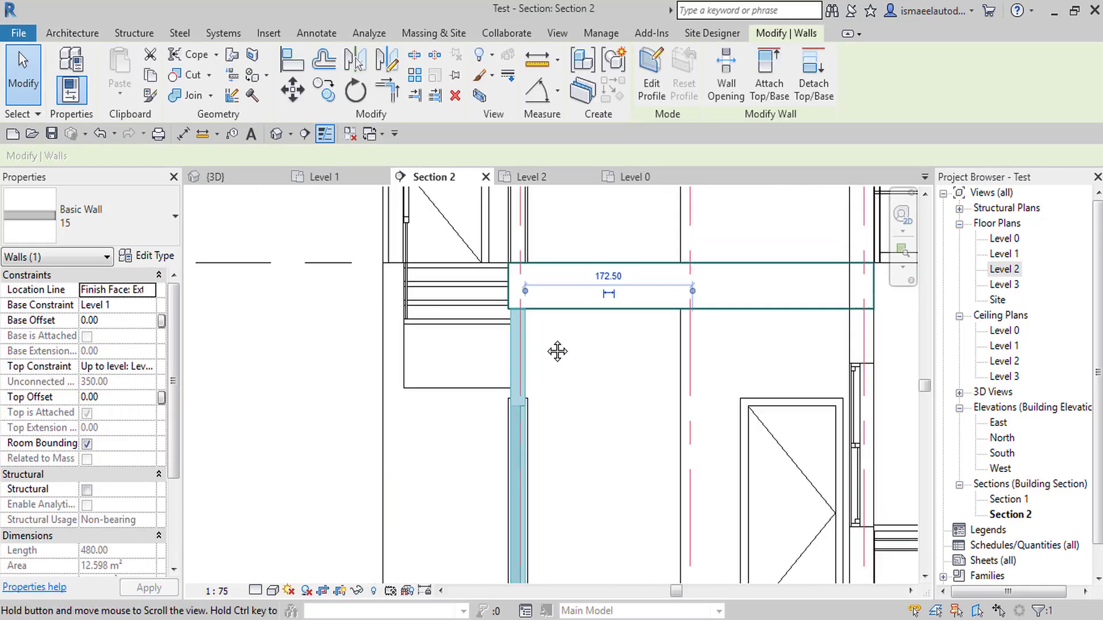
scroll(556, 350, "down", 3)
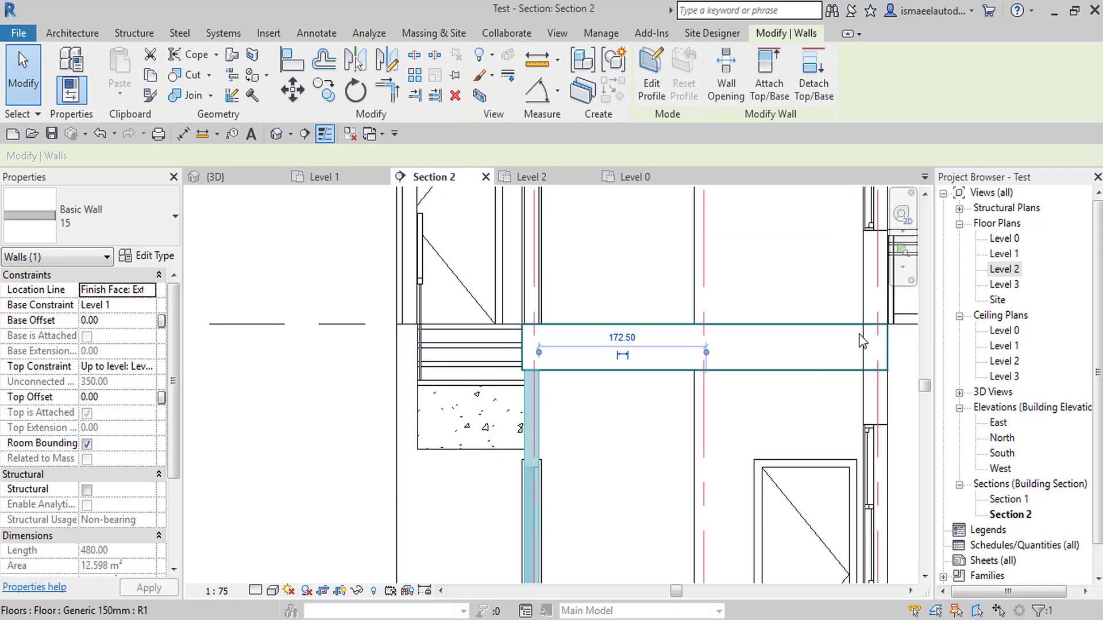
scroll(734, 393, "down", 2)
middle_click_drag(734, 392, 546, 293)
key("Escape")
Pan and zoom around Section 2 to view the Level 2 slab above the room and stairs.
middle_click_drag(792, 351, 718, 303)
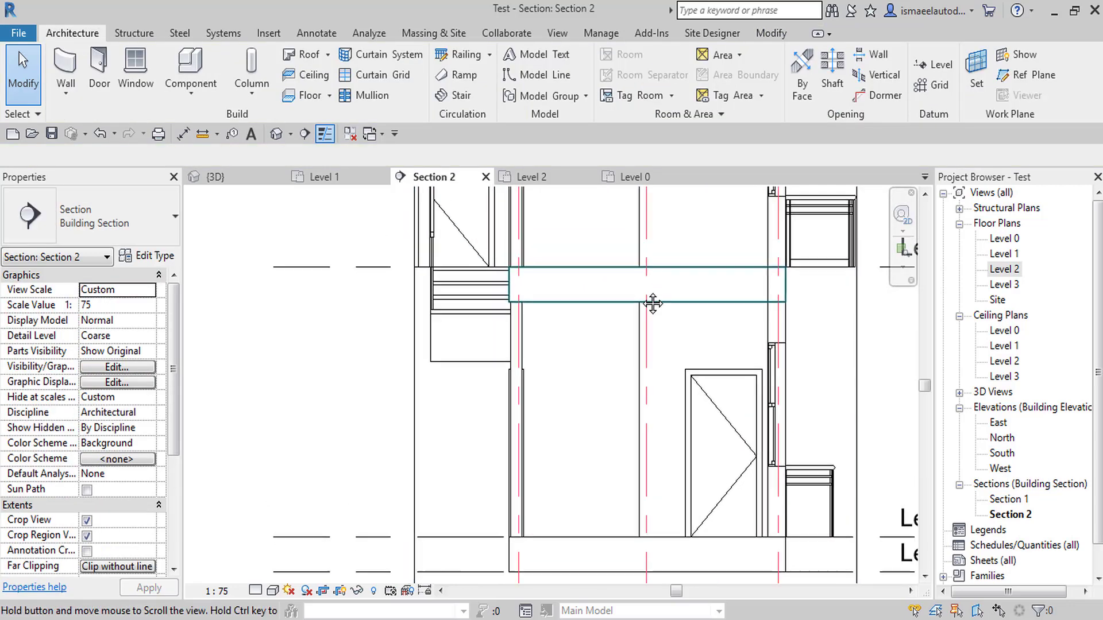
middle_click_drag(710, 384, 683, 253)
scroll(681, 340, "down", 1)
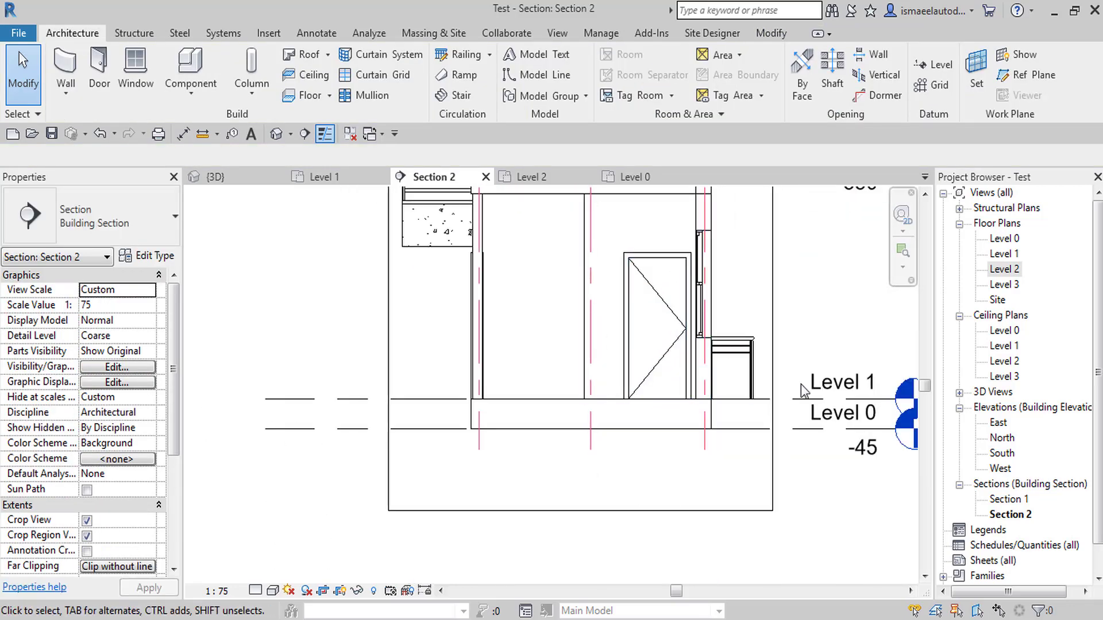
scroll(748, 354, "up", 1)
mouse_move(509, 217)
middle_mouse_down()
mouse_move(560, 324)
mouse_move(560, 283)
middle_mouse_up()
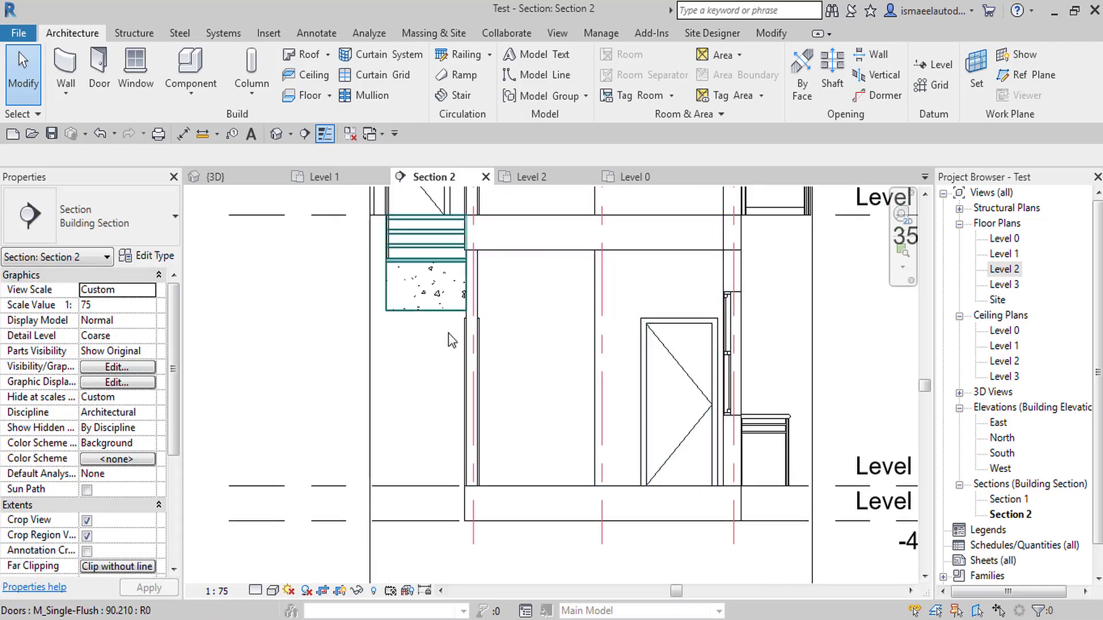
middle_click_drag(520, 306, 528, 334)
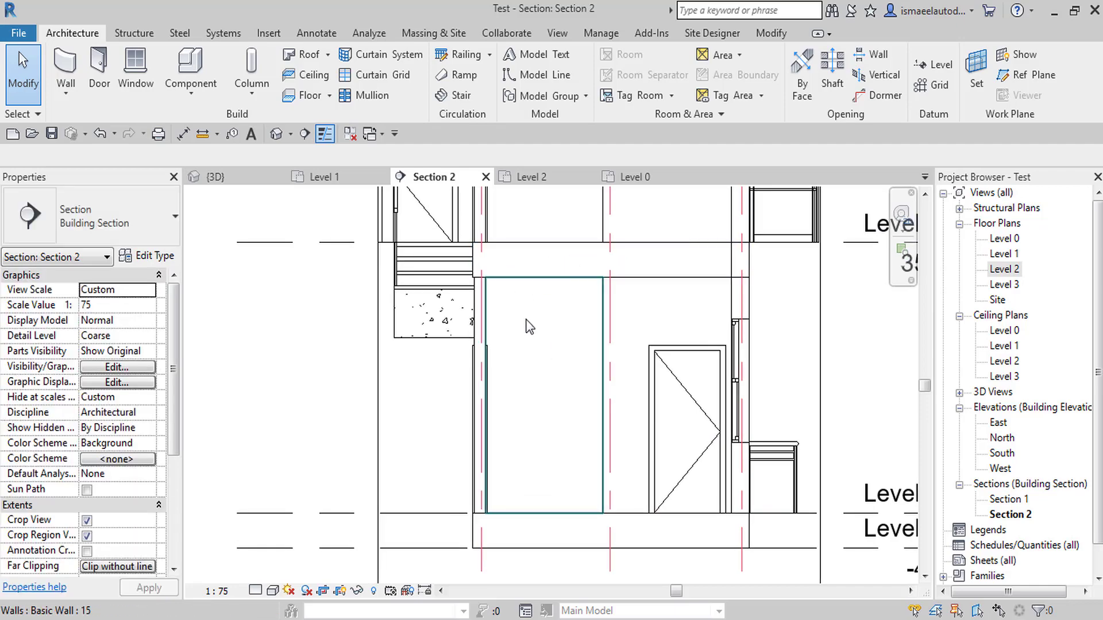